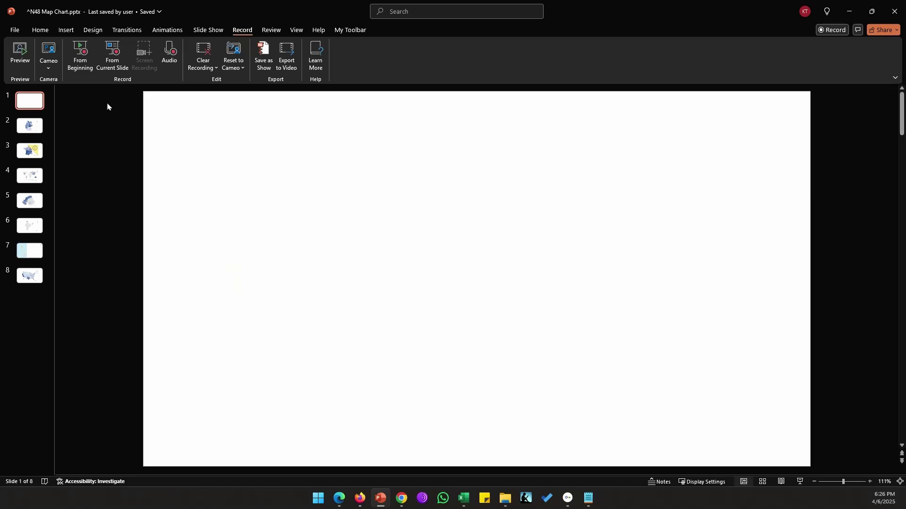
Insert a Filled Map chart on the first slide.
left_click(66, 30)
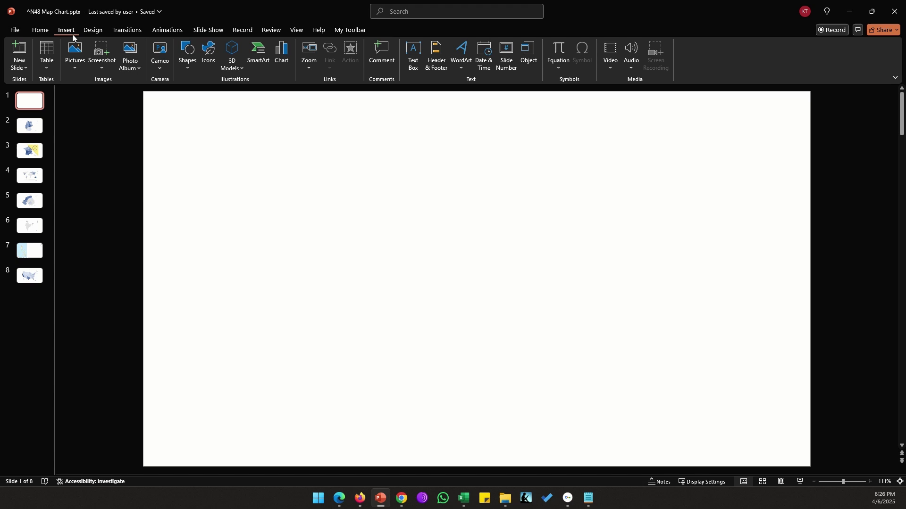
left_click(277, 68)
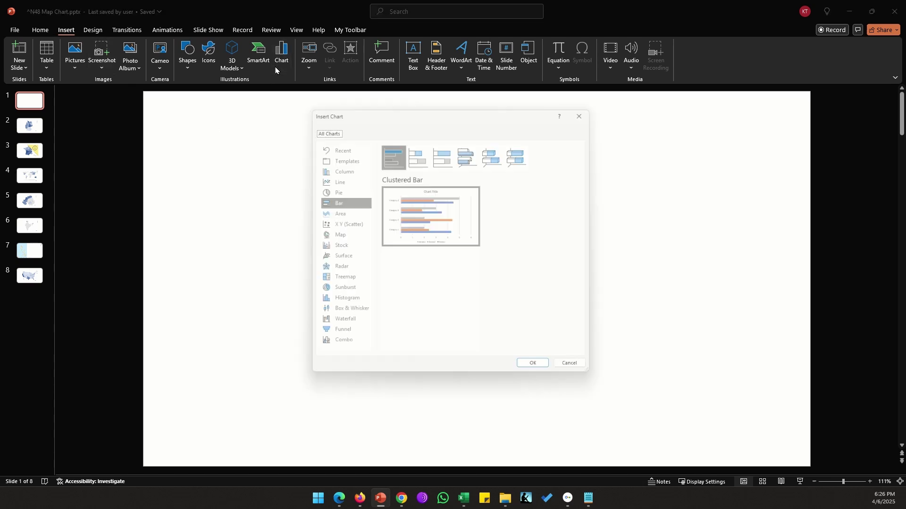
left_click(340, 237)
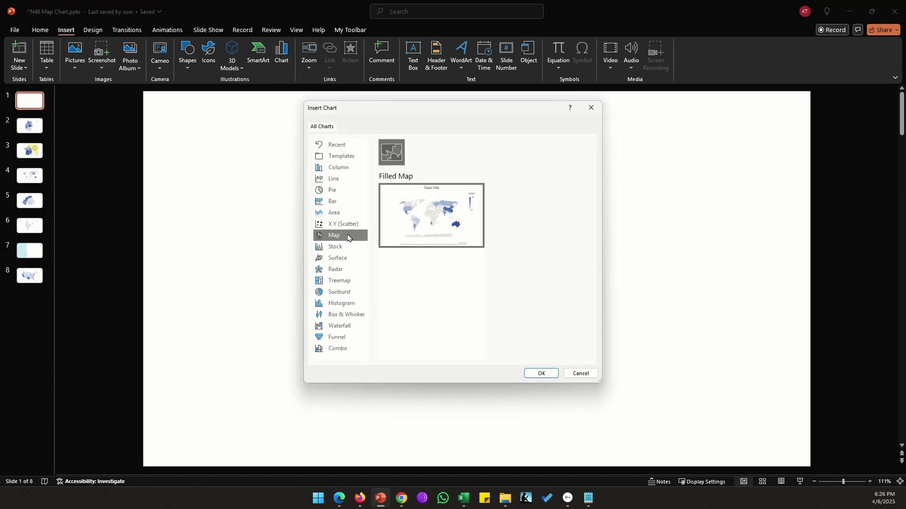
left_click(550, 374)
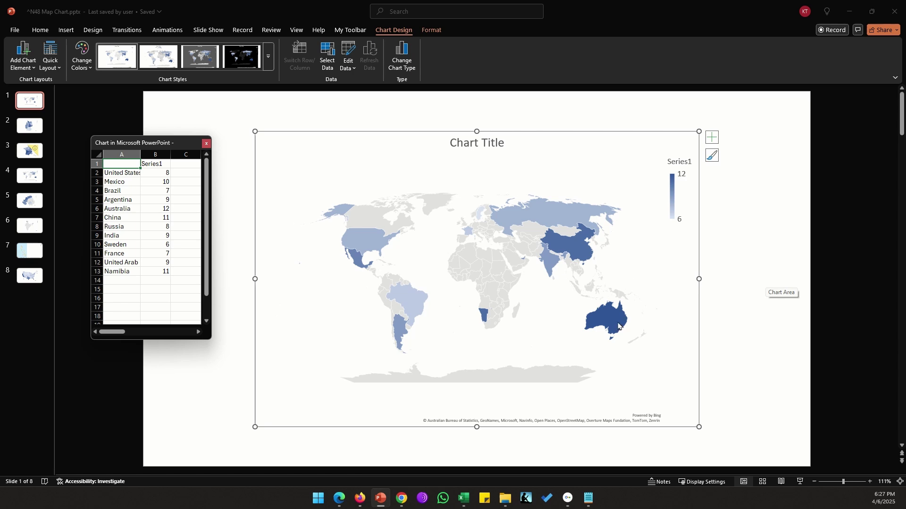
Rename the Series1 header in B1 to 'Rank' and close the data sheet.
left_click(158, 165)
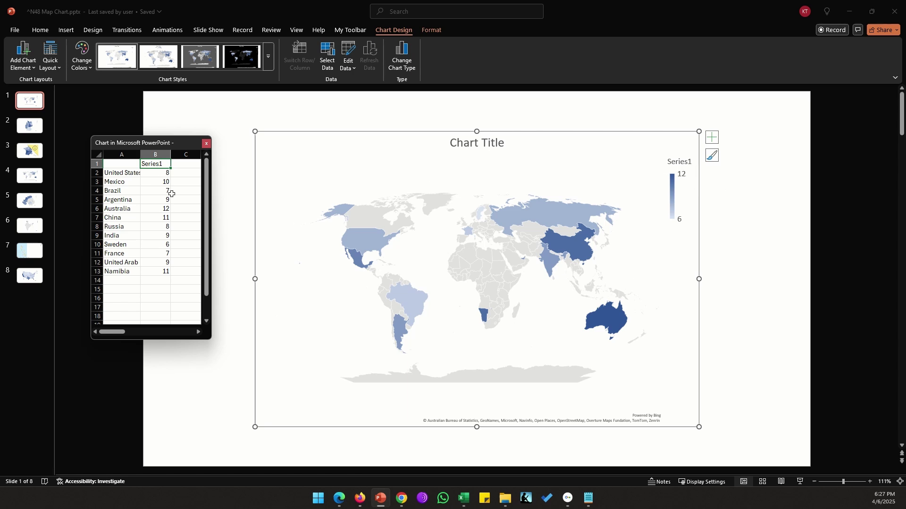
type("Rank")
key("Return")
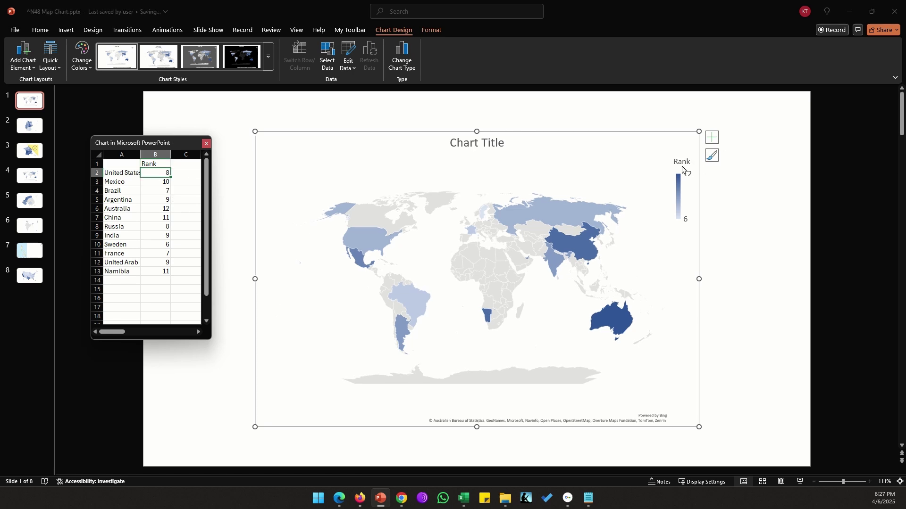
left_click(206, 143)
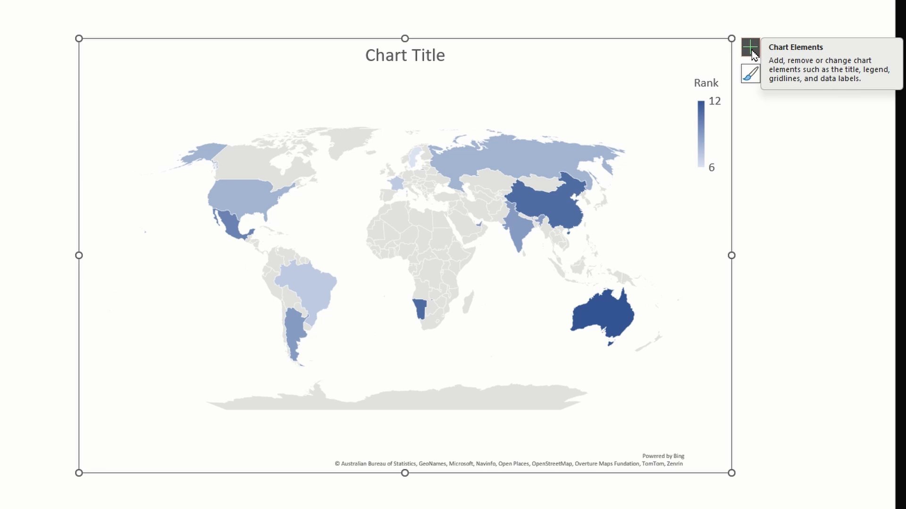
Turn on Data Labels from Chart Elements so countries show their rank values.
left_click(751, 48)
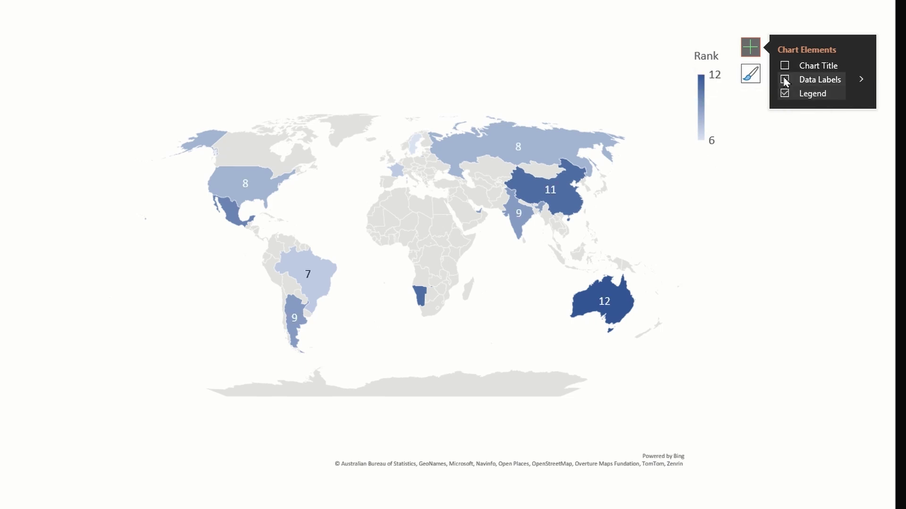
left_click(786, 81)
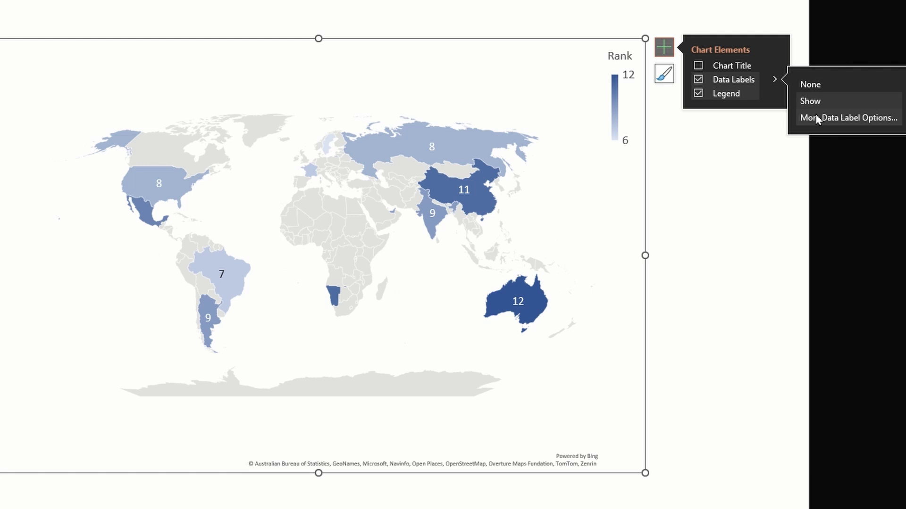
Set the data labels to Category Name only, with no Value or Series Name, keeping General format.
left_click(817, 118)
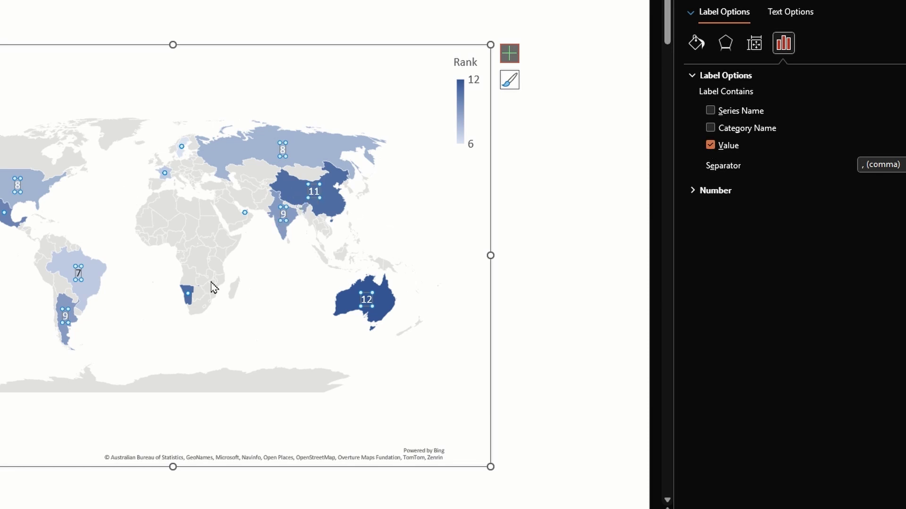
left_click(711, 129)
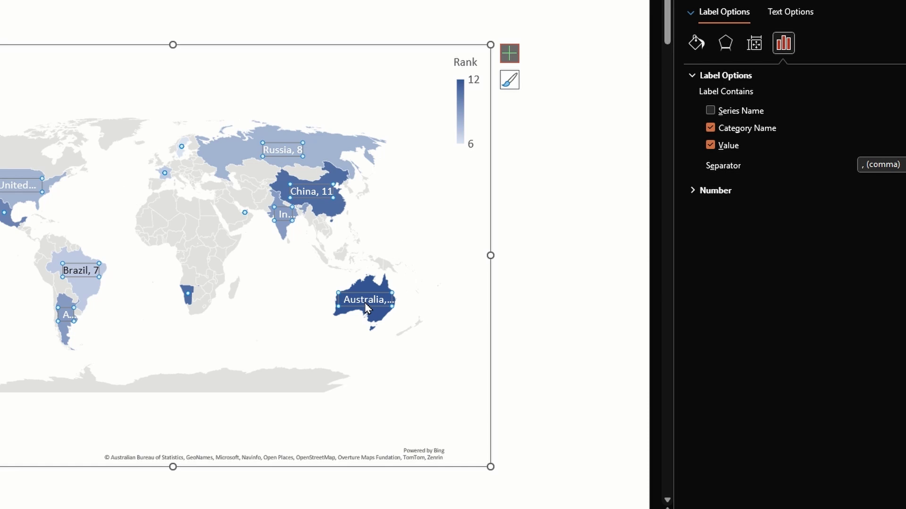
left_click(743, 111)
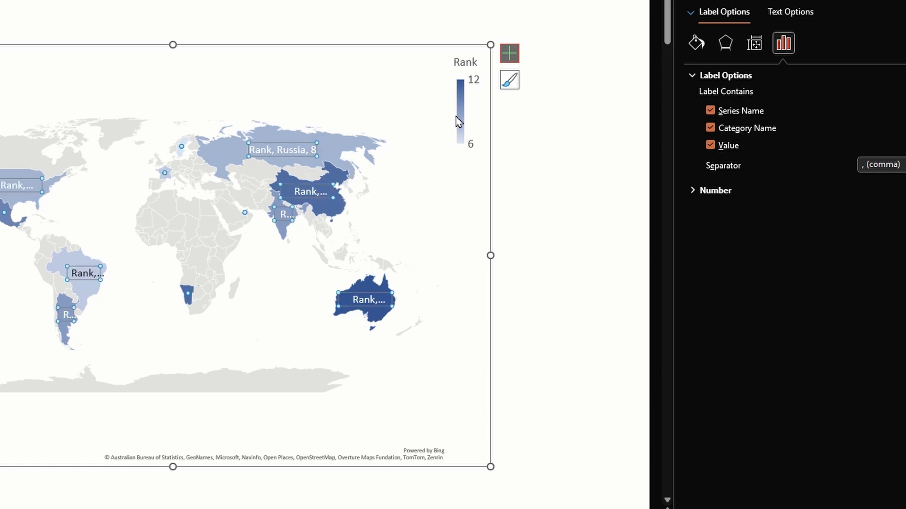
mouse_move(258, 154)
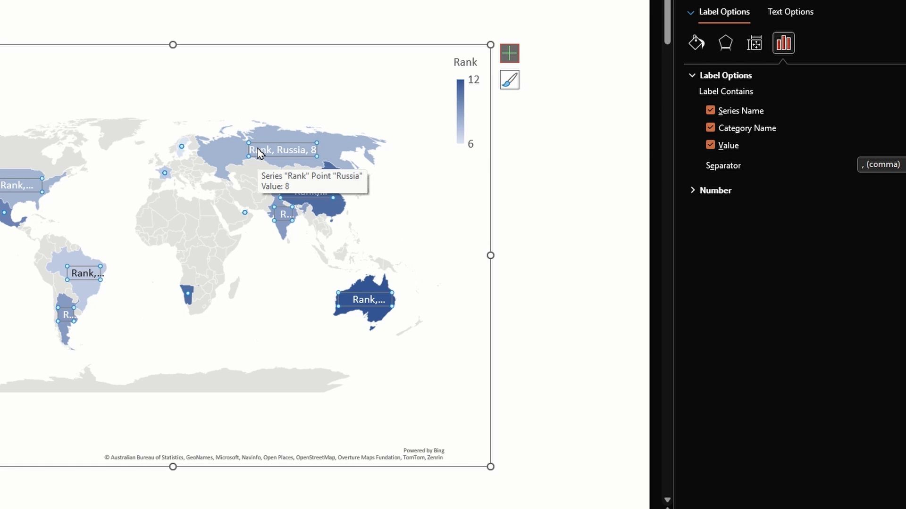
left_click(743, 113)
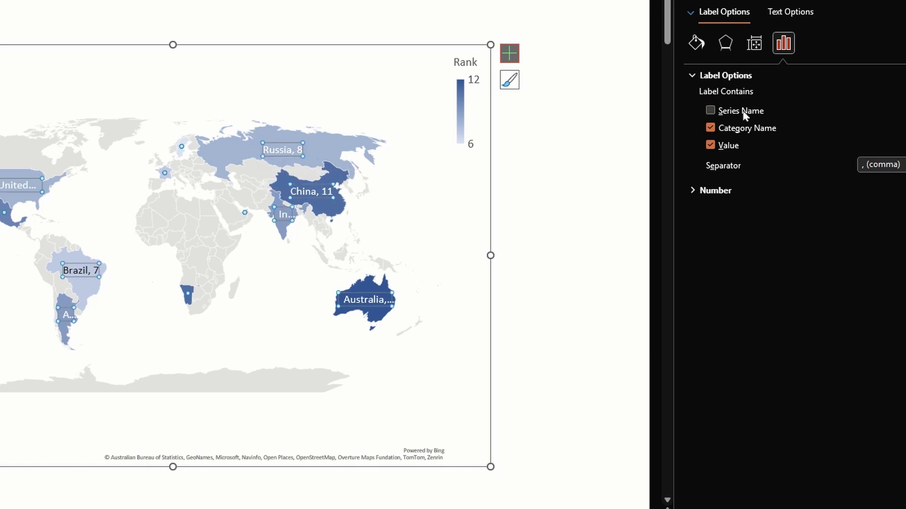
left_click(734, 150)
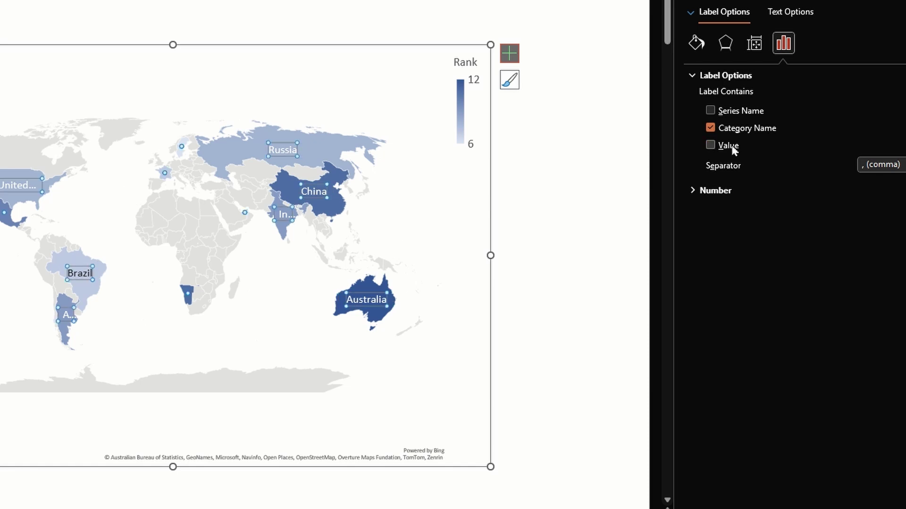
left_click(706, 192)
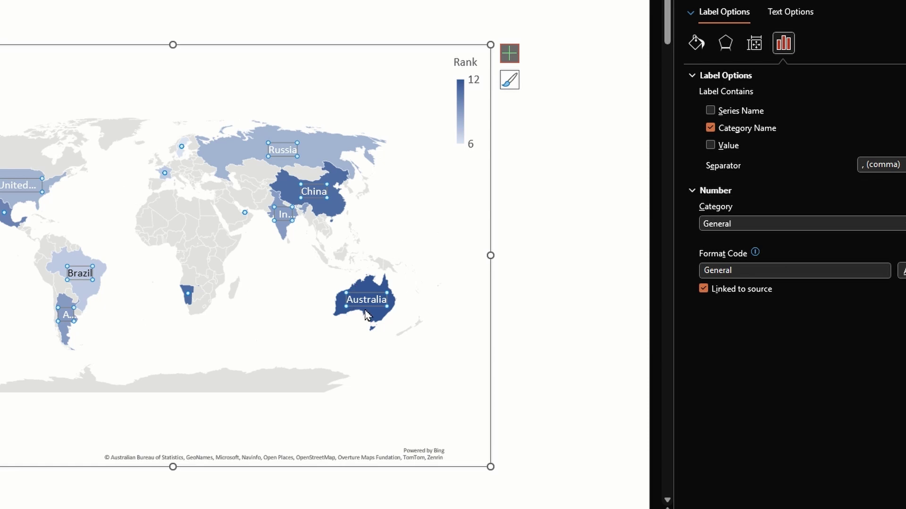
mouse_move(370, 317)
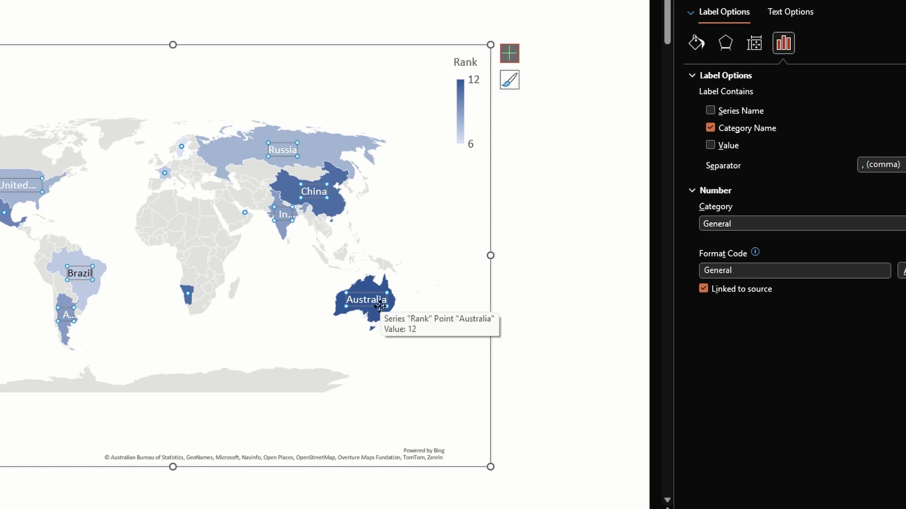
left_click(755, 224)
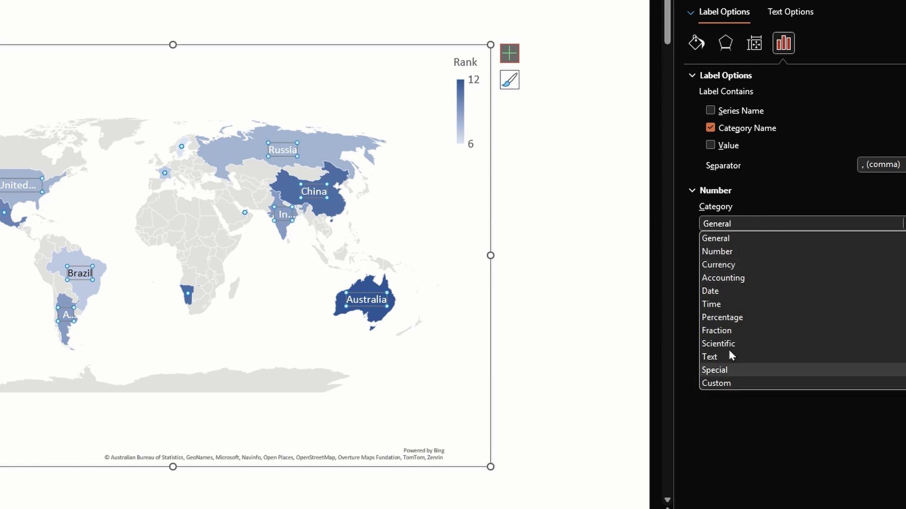
left_click(732, 454)
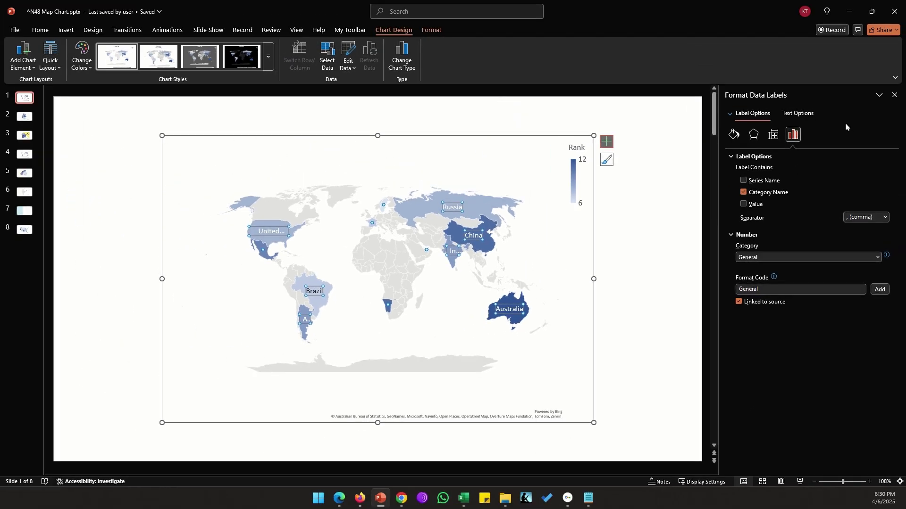
Open Format Data Series for the map and set the projection to Mercator.
left_click(894, 96)
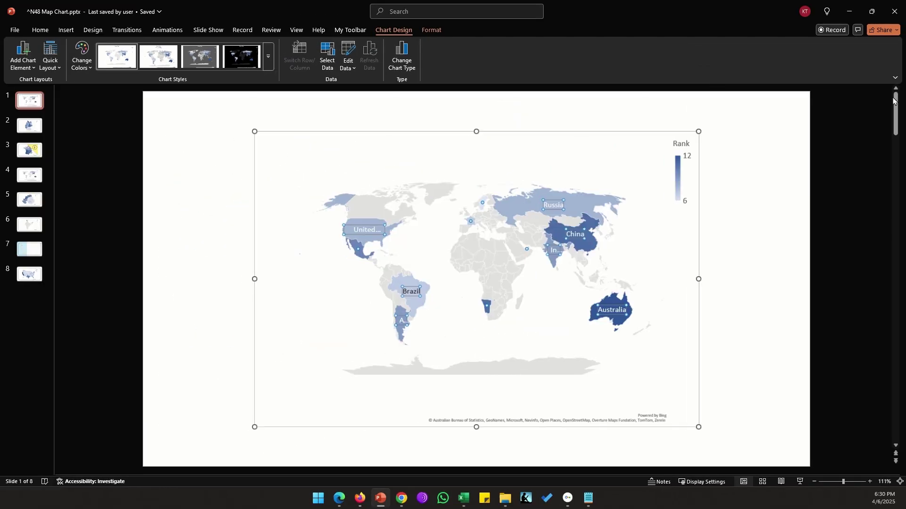
left_click(781, 212)
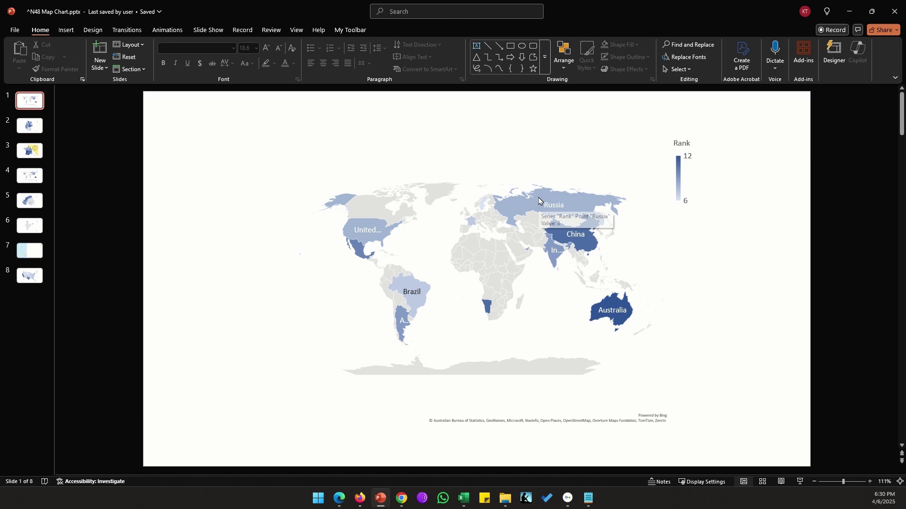
double_click(529, 202)
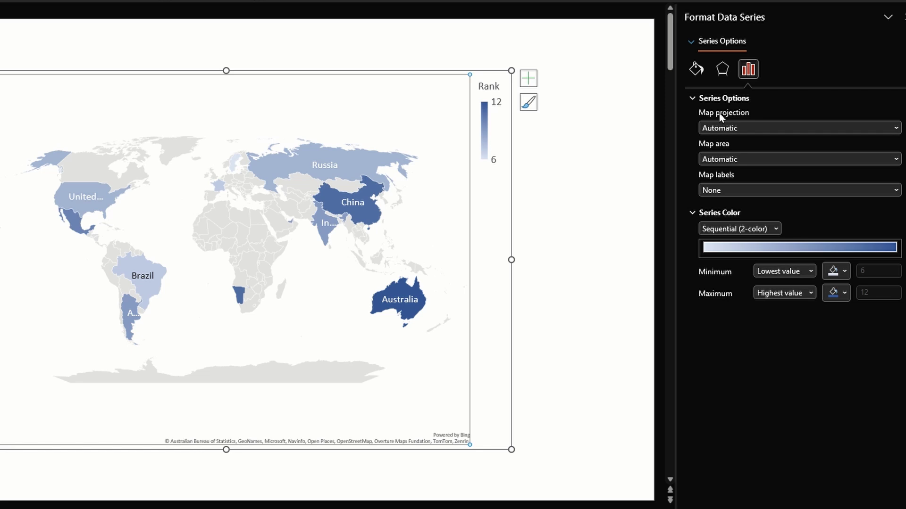
left_click(895, 129)
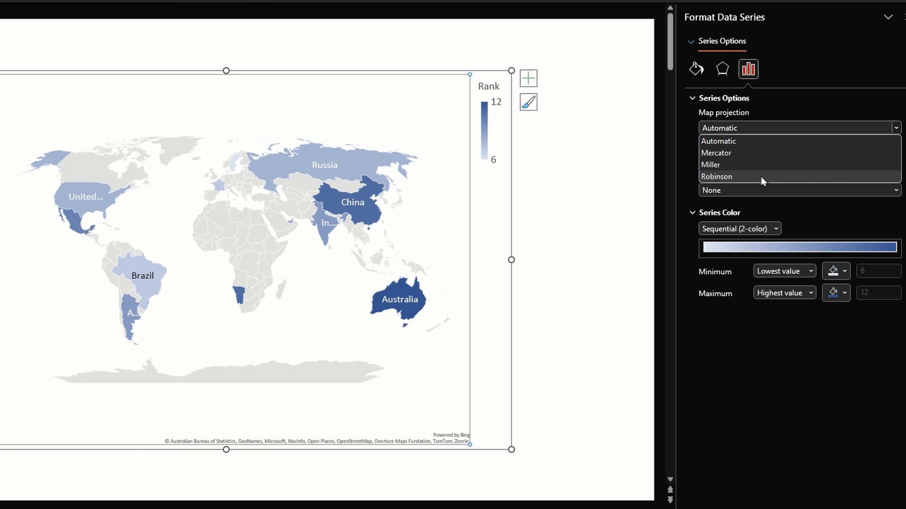
left_click(756, 153)
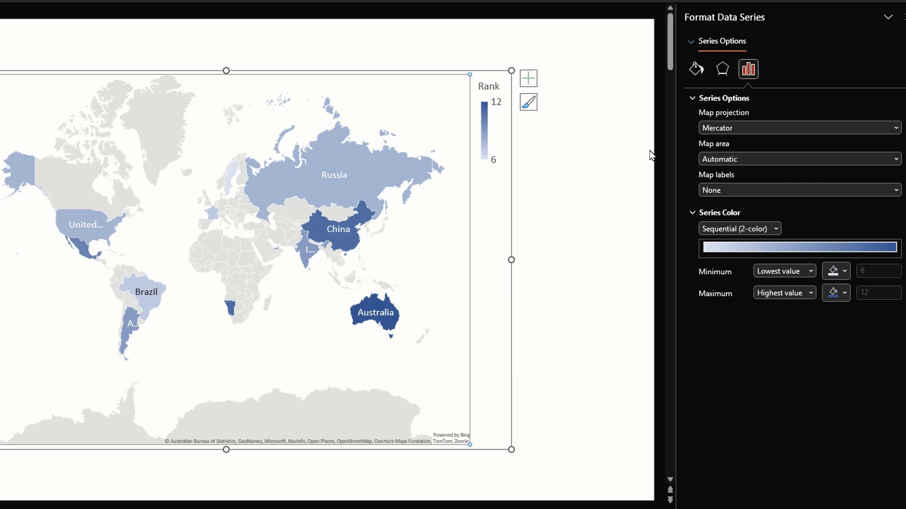
Change the map projection to Miller, then to Robinson.
left_click(736, 128)
left_click(761, 168)
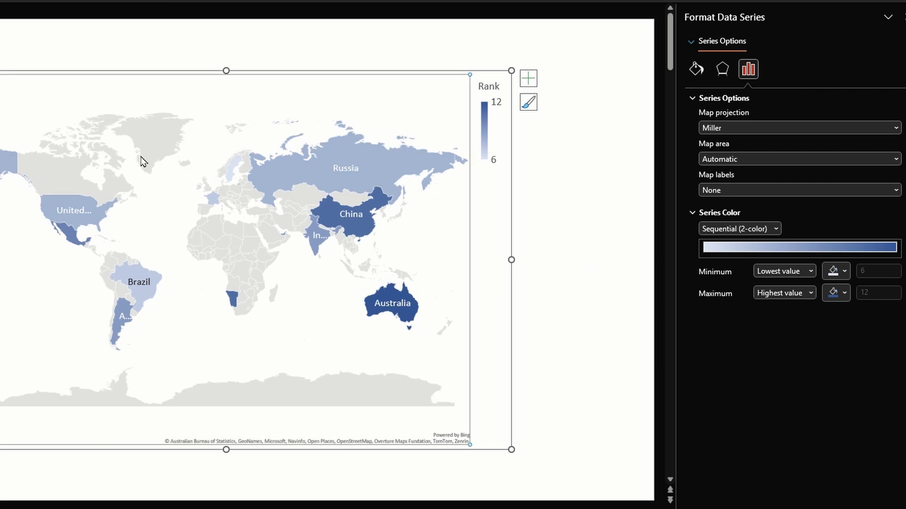
mouse_move(142, 162)
left_click(896, 128)
left_click(772, 175)
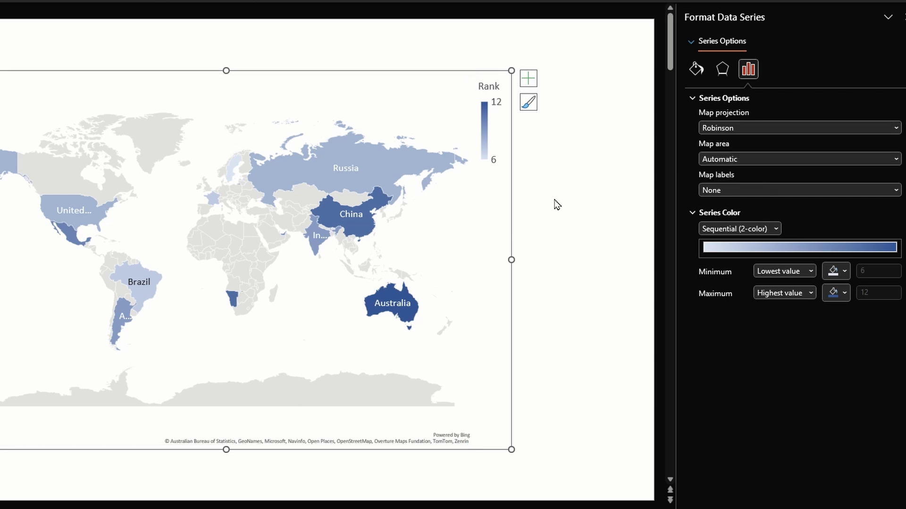
mouse_move(248, 299)
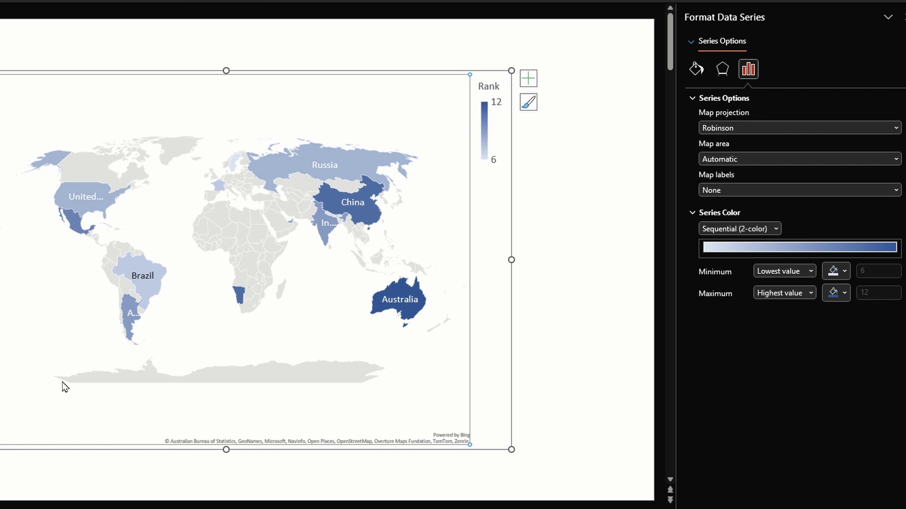
Try 'Only regions with data', then set the map area back to Automatic.
left_click(896, 160)
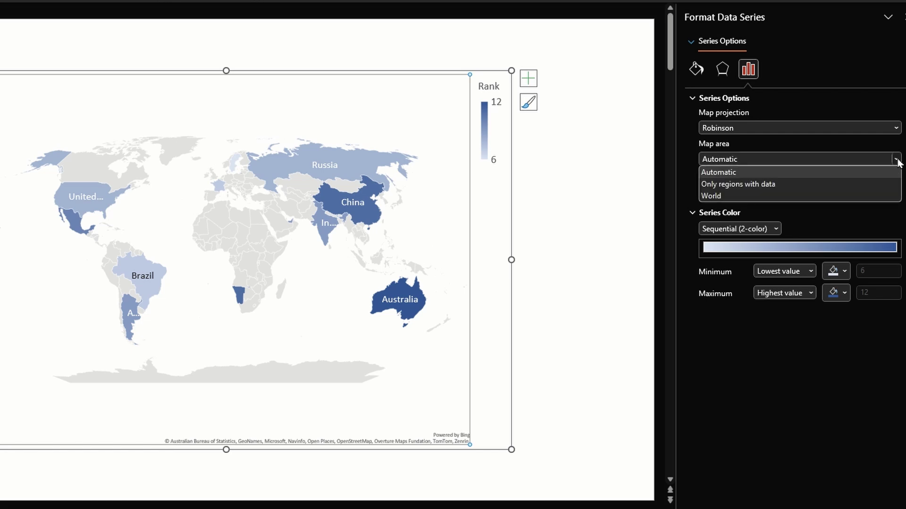
left_click(726, 188)
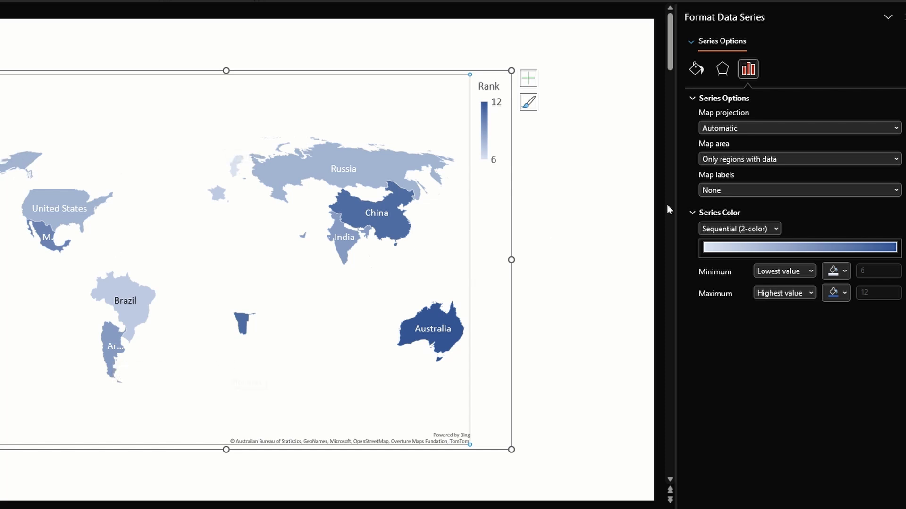
left_click(895, 160)
left_click(776, 172)
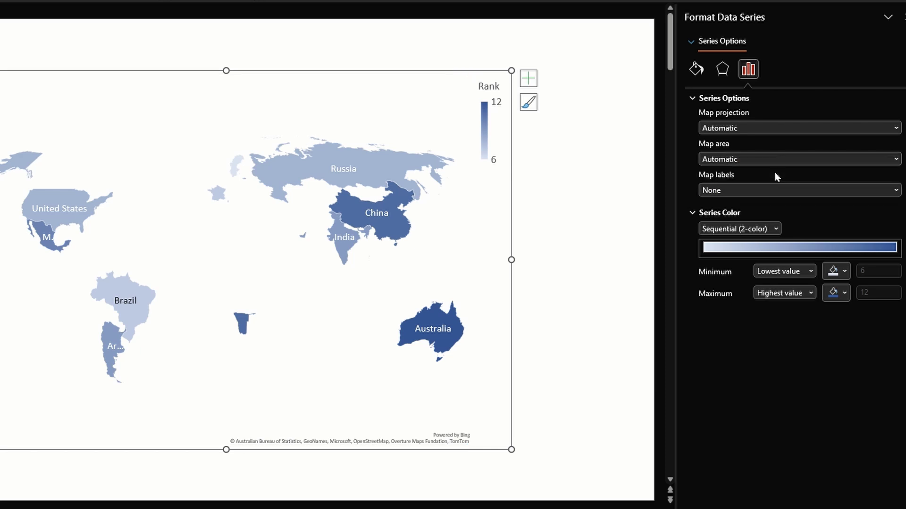
left_click(770, 190)
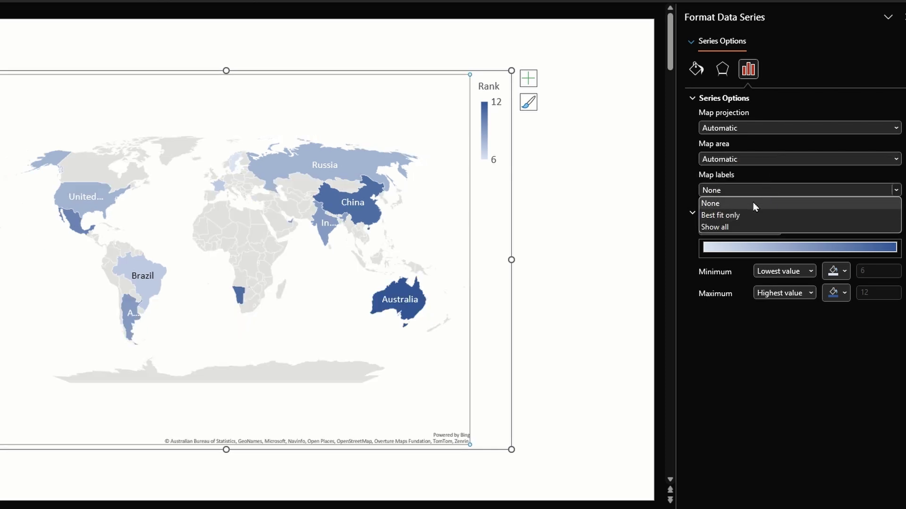
Turn off the duplicate chart data labels and set map labels to None.
left_click(728, 228)
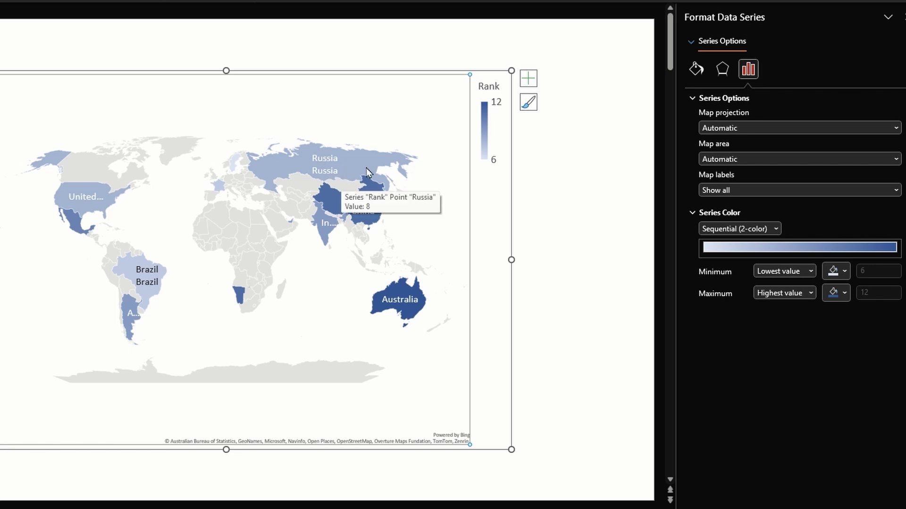
left_click(529, 79)
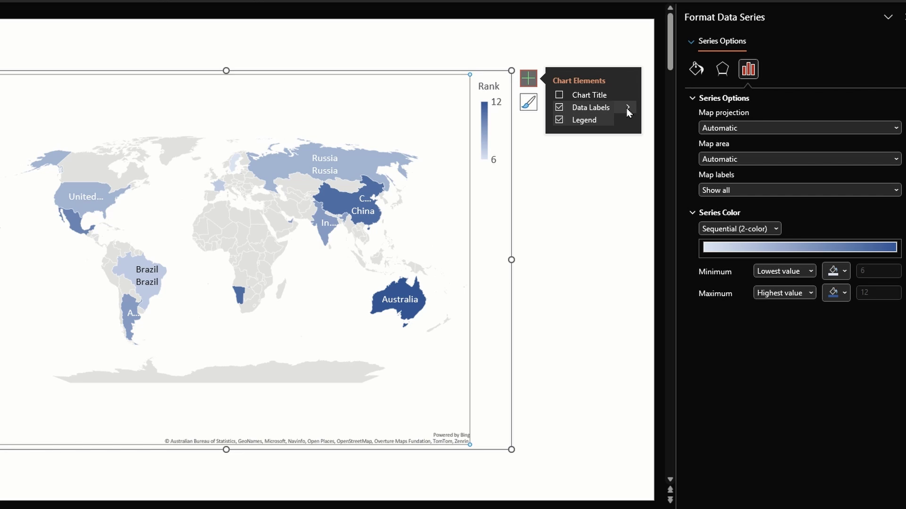
left_click(559, 107)
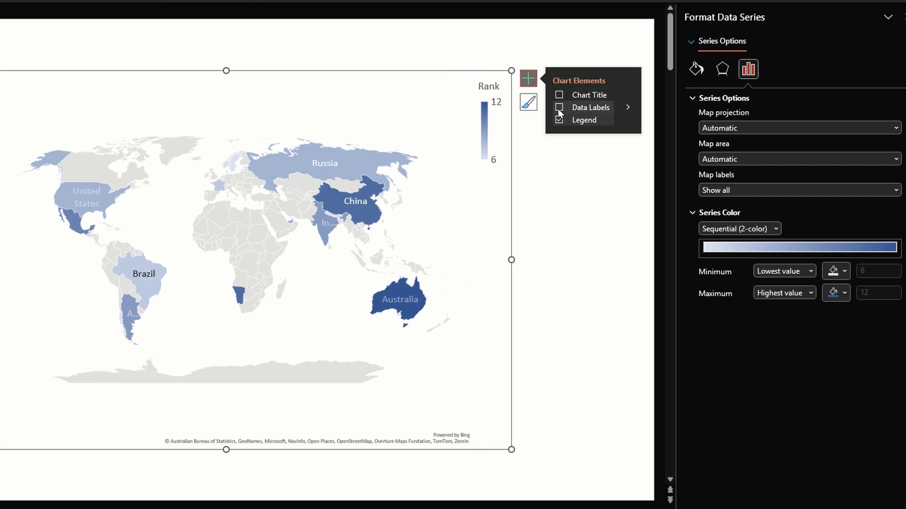
left_click(842, 191)
left_click(842, 204)
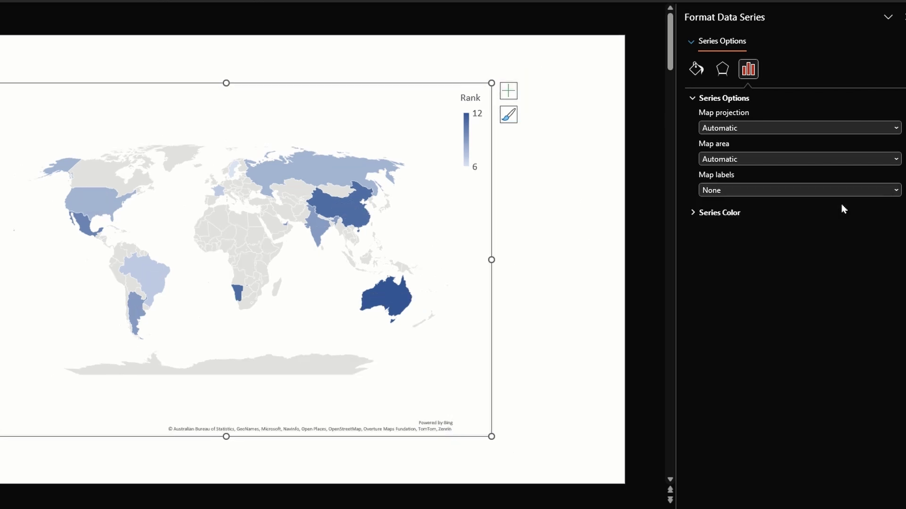
Compare Best fit only and Show all map labels, then settle on None.
left_click(896, 191)
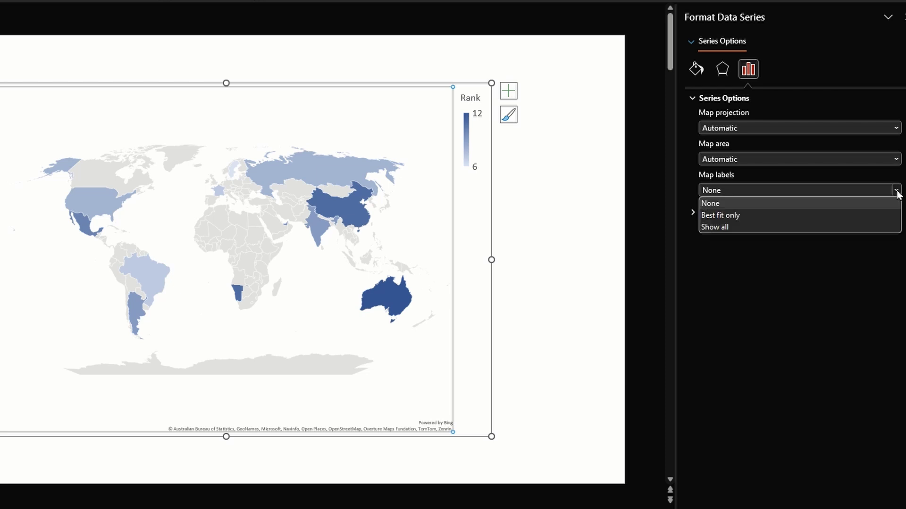
left_click(831, 216)
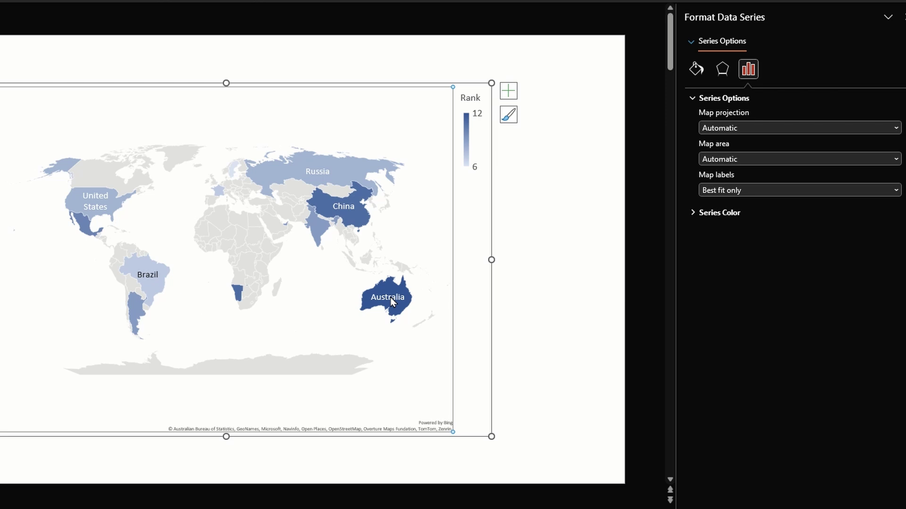
mouse_move(351, 210)
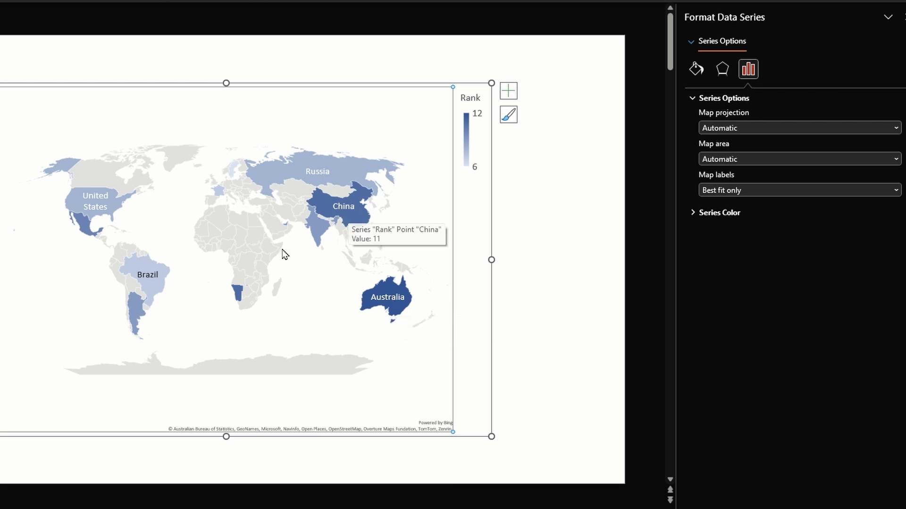
mouse_move(315, 234)
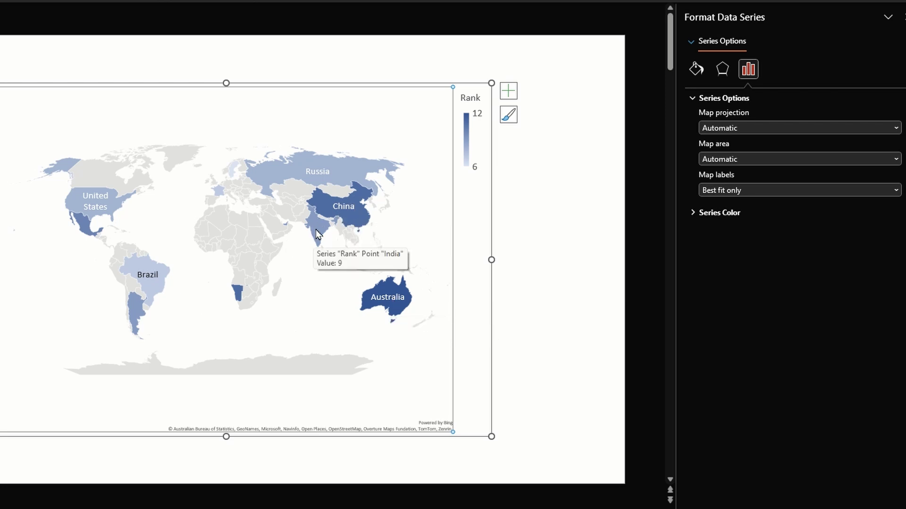
mouse_move(237, 298)
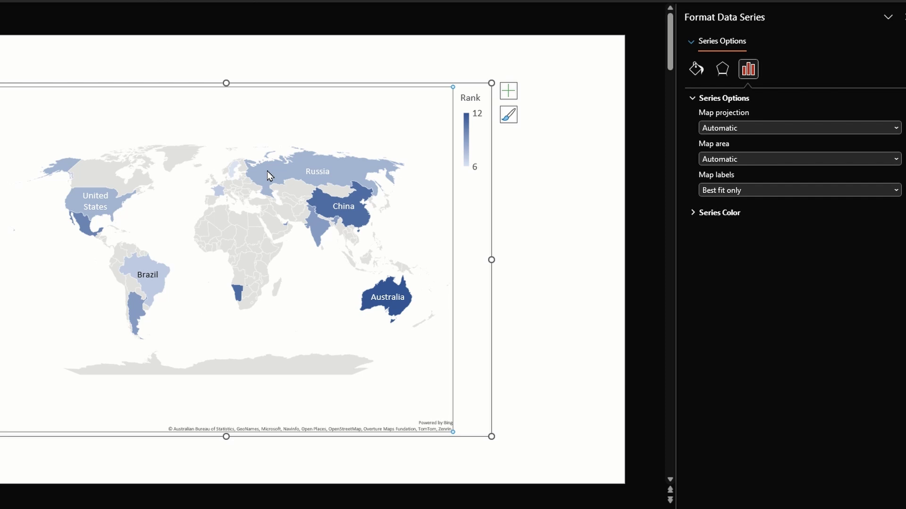
left_click(801, 190)
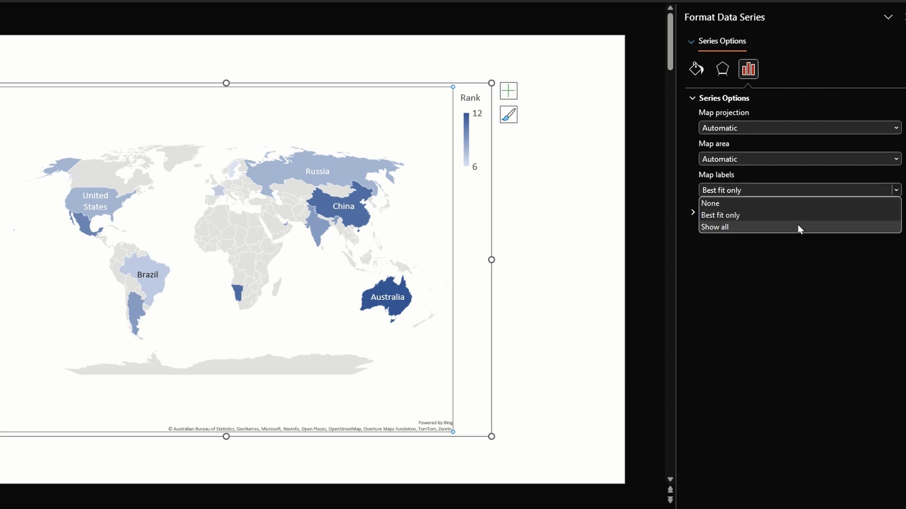
left_click(800, 227)
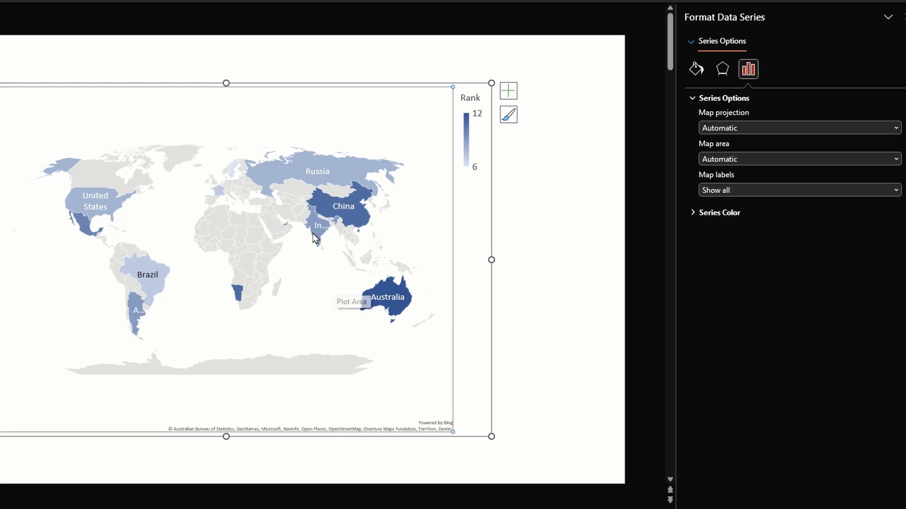
mouse_move(316, 233)
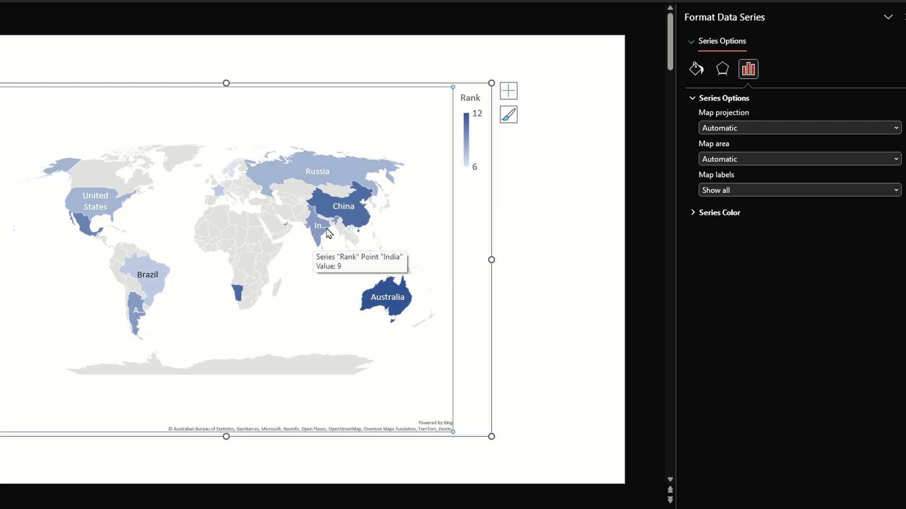
mouse_move(136, 321)
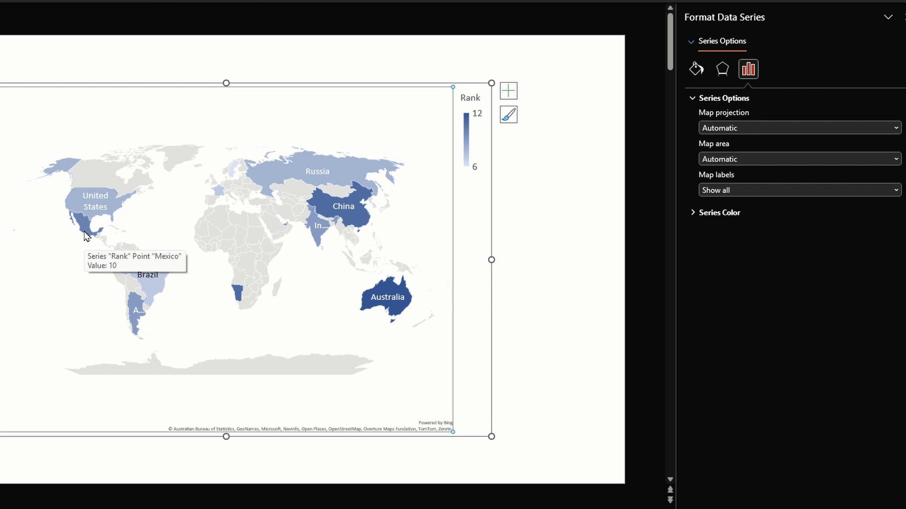
mouse_move(221, 181)
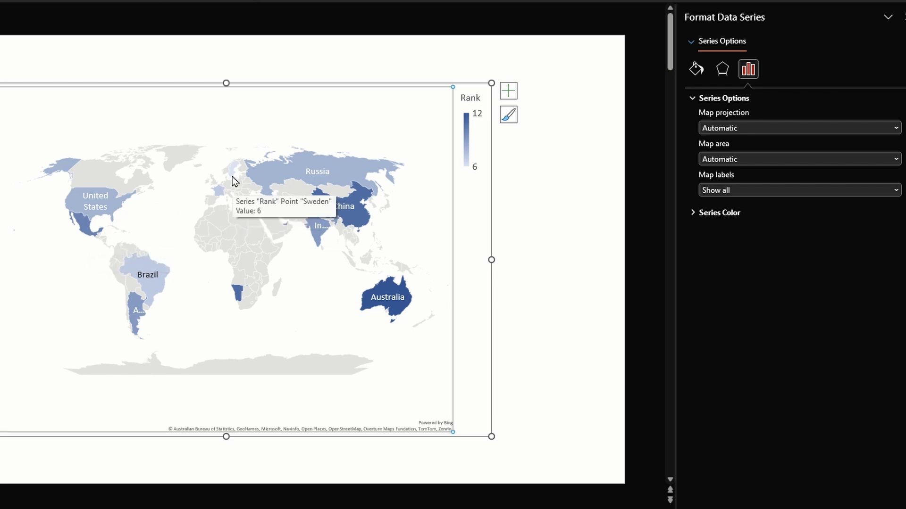
mouse_move(242, 298)
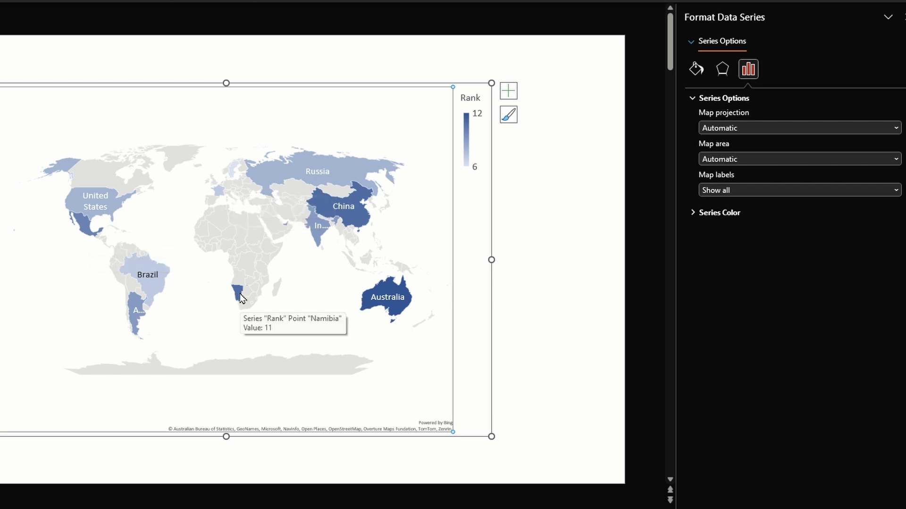
left_click(899, 191)
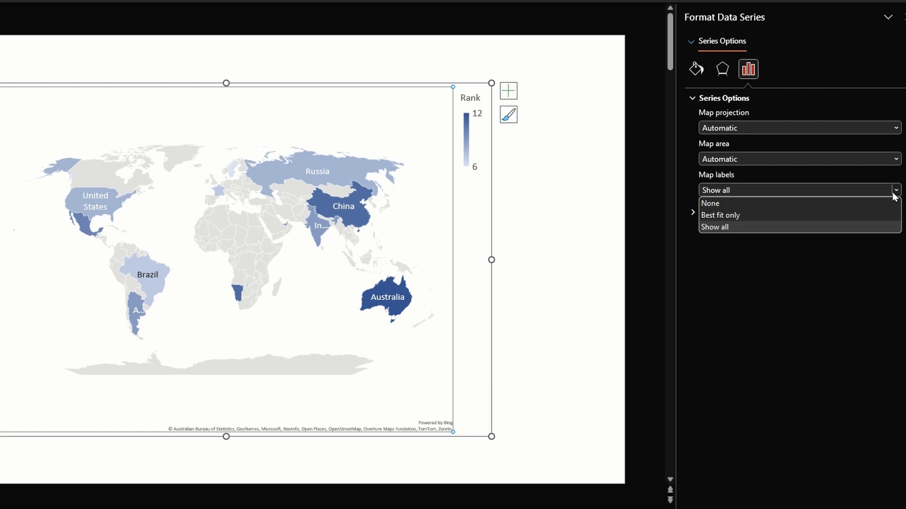
left_click(797, 208)
left_click(542, 188)
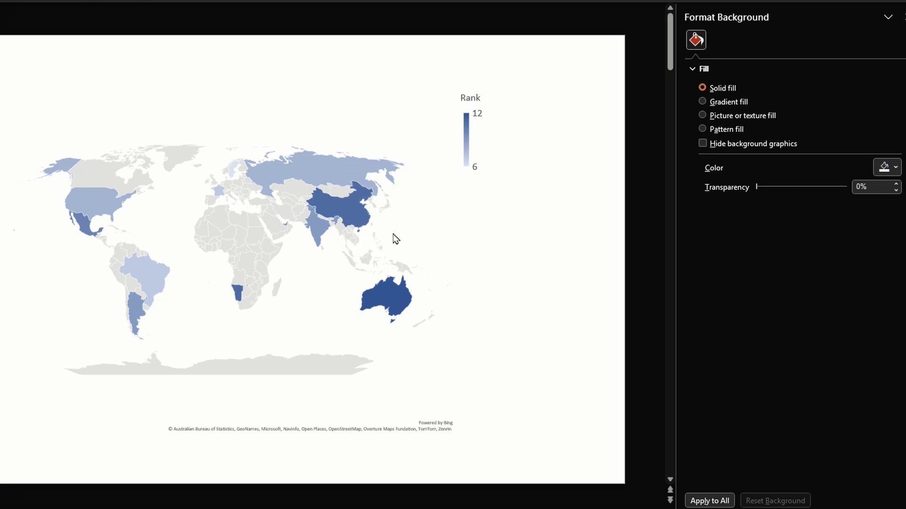
Select the country series, expand Series Color, and browse the colour schemes and lowest-value colour.
left_click(362, 224)
left_click(691, 98)
left_click(692, 115)
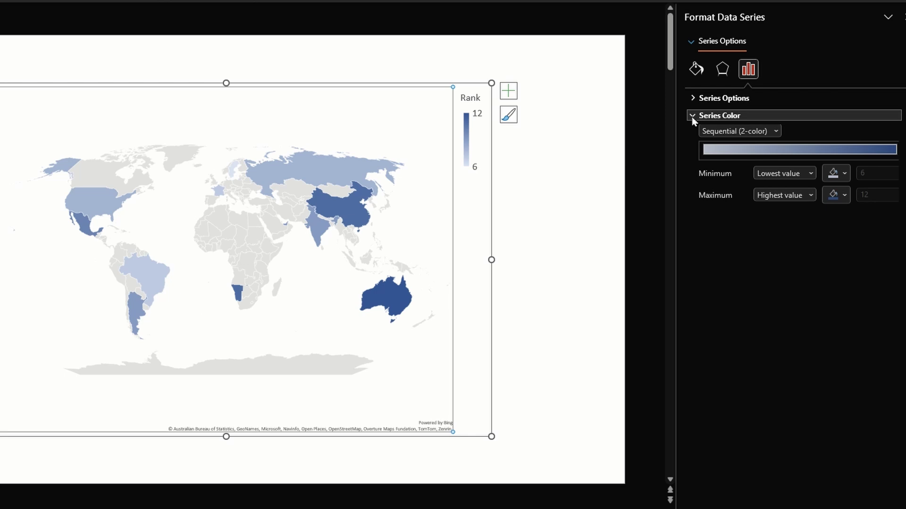
left_click(776, 132)
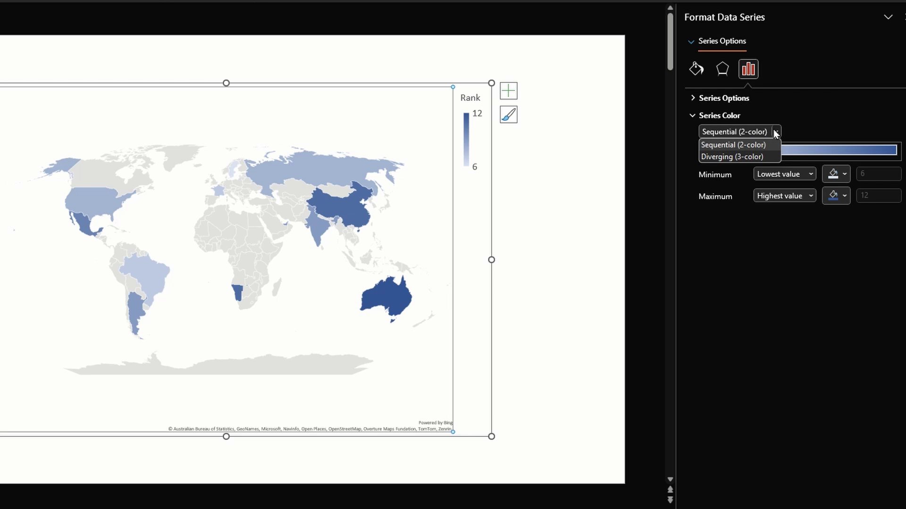
left_click(773, 132)
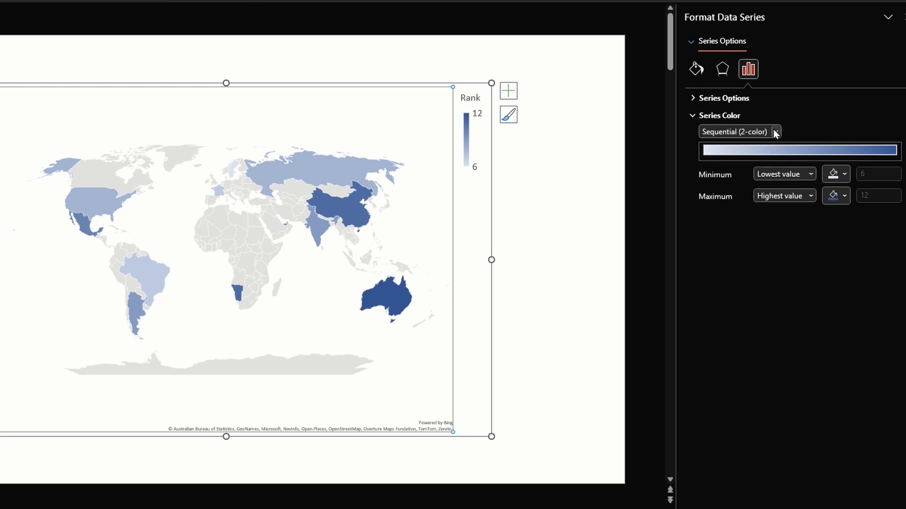
mouse_move(401, 310)
left_click(844, 175)
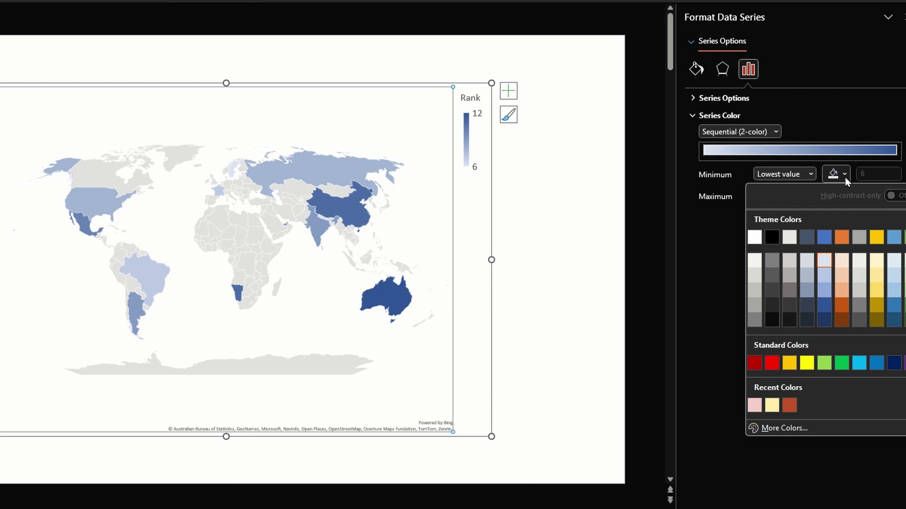
left_click(844, 177)
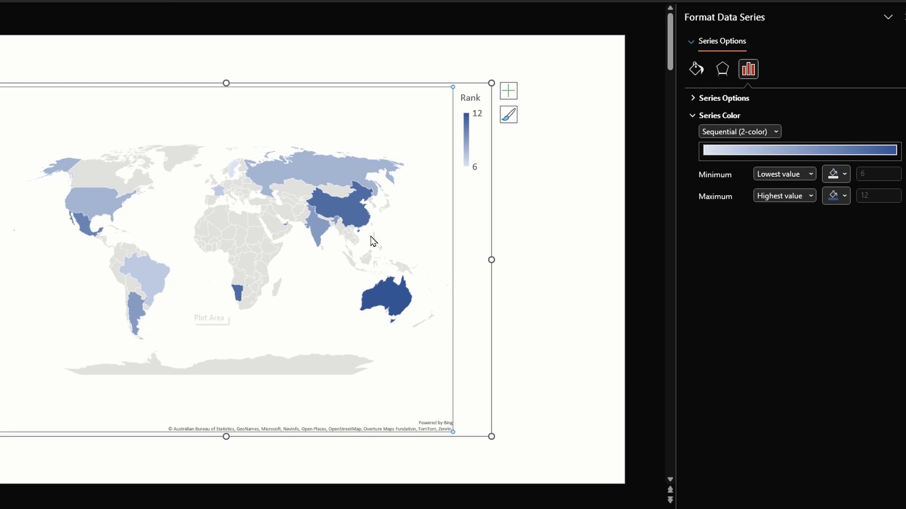
left_click(737, 132)
Use Diverging (3-color) with a green highest value, trying yellow, blue, grey, then gold for midpoint.
left_click(736, 158)
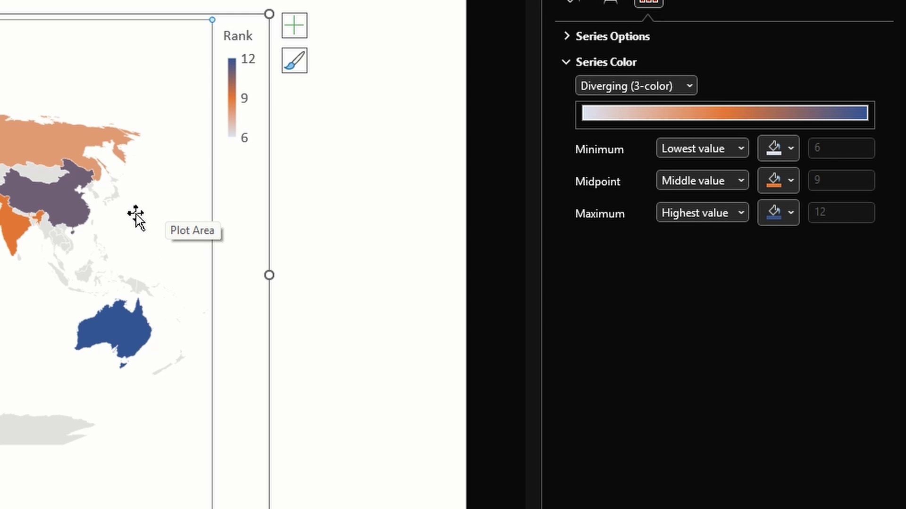
left_click(787, 215)
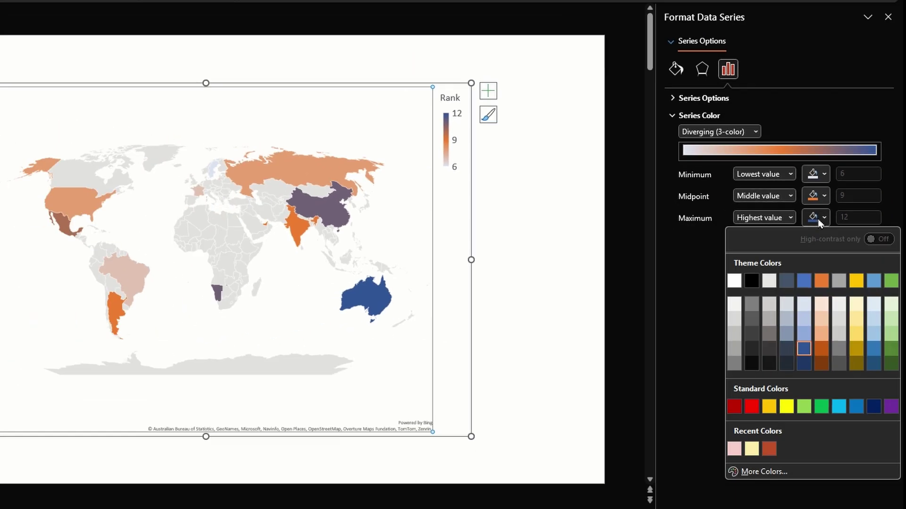
left_click(890, 285)
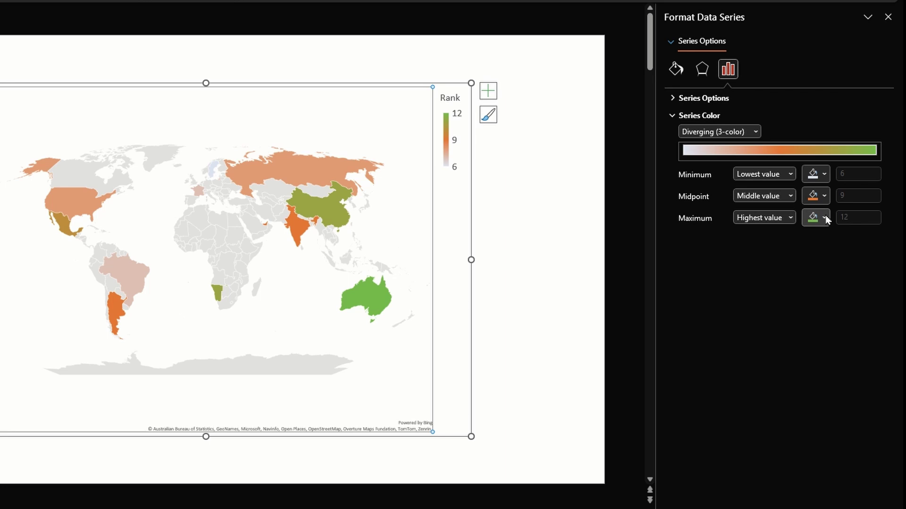
left_click(821, 198)
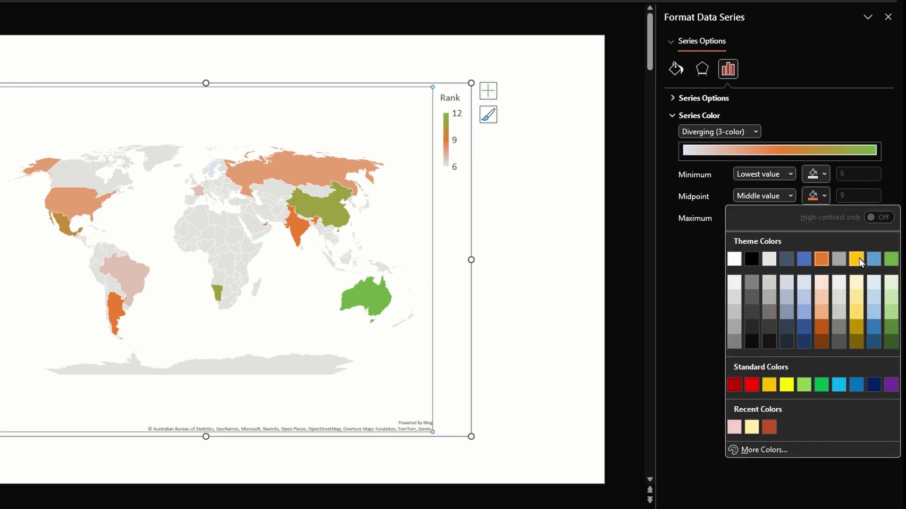
left_click(856, 258)
left_click(818, 196)
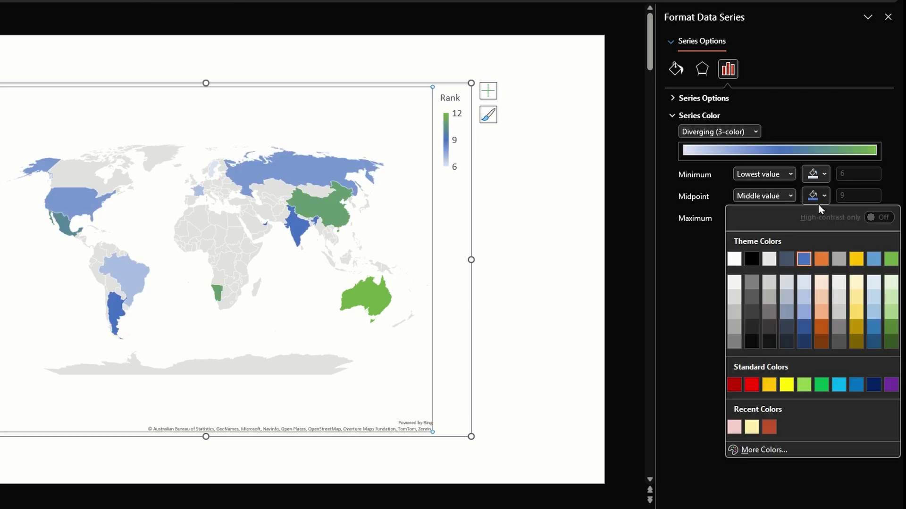
left_click(842, 261)
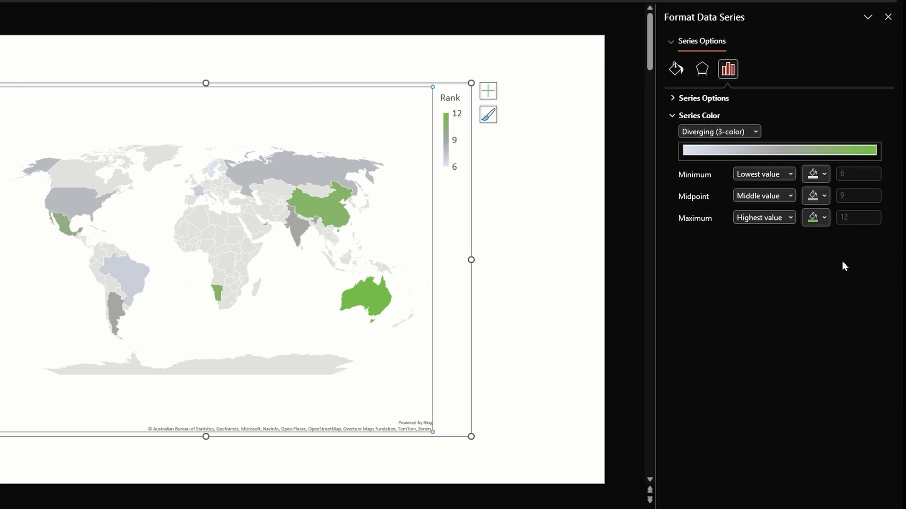
left_click(823, 196)
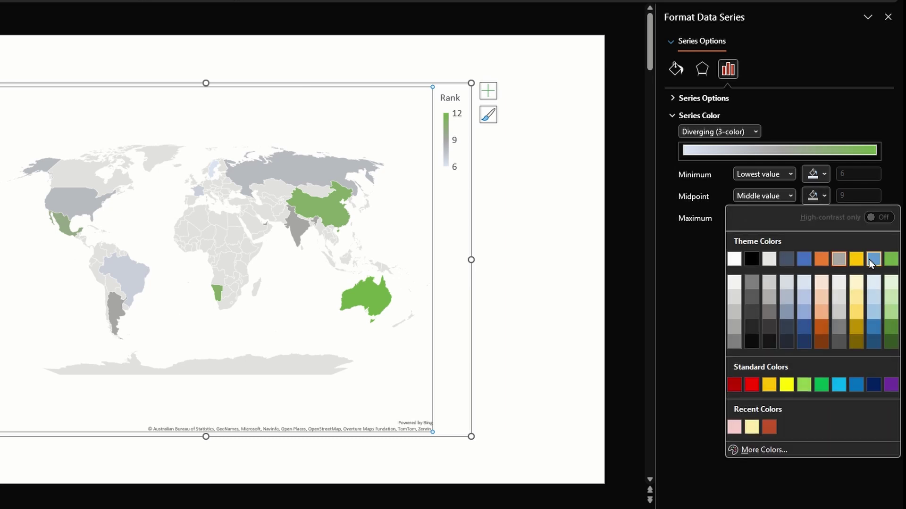
left_click(870, 260)
Switch the series colour scheme back to Sequential (2-color).
left_click(754, 133)
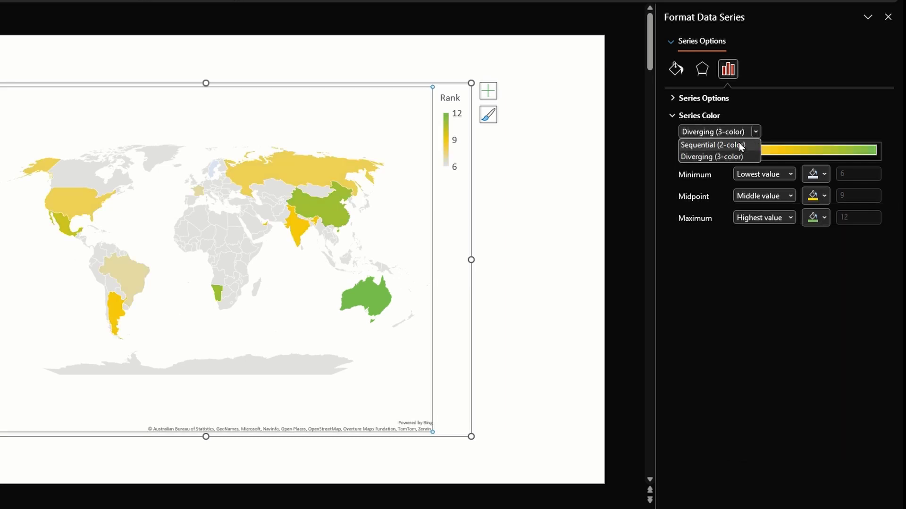
left_click(740, 144)
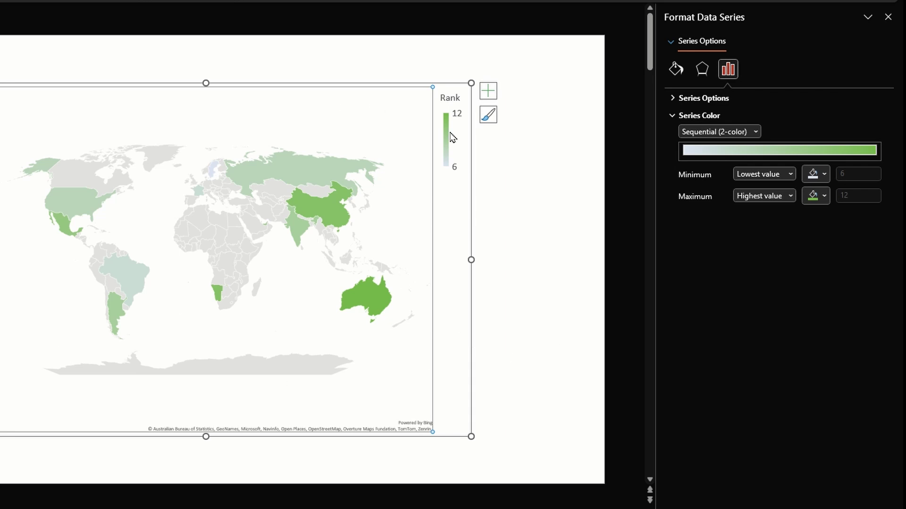
left_click(756, 132)
Collapse Series Color, zoom in and out on the green world map, and close Format Background.
left_click(737, 155)
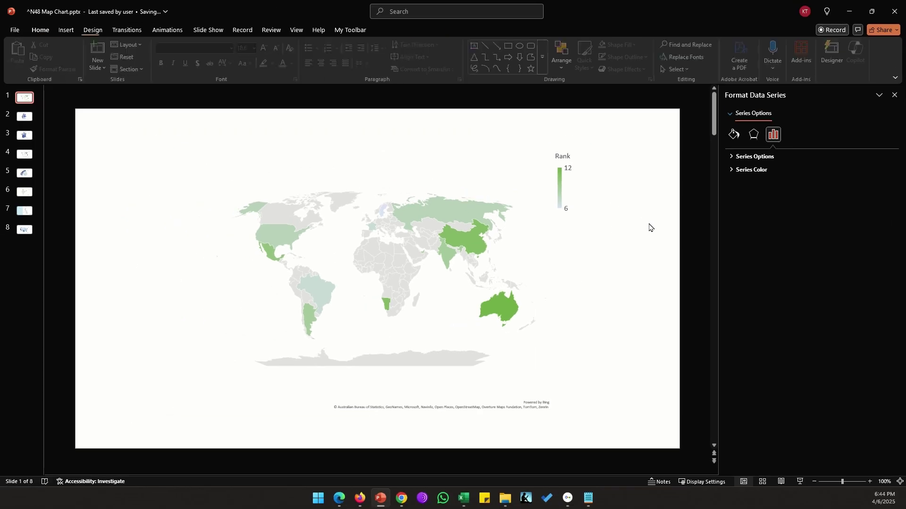
left_click(513, 220)
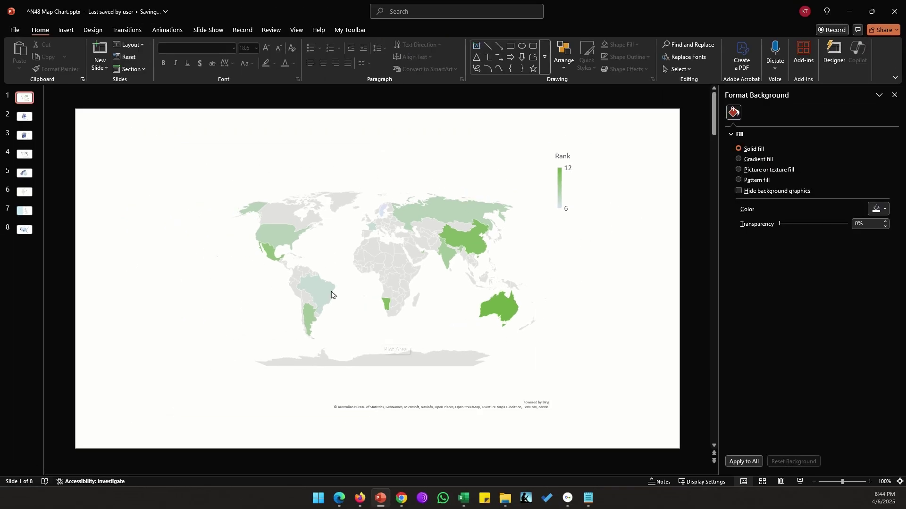
key("alt+c")
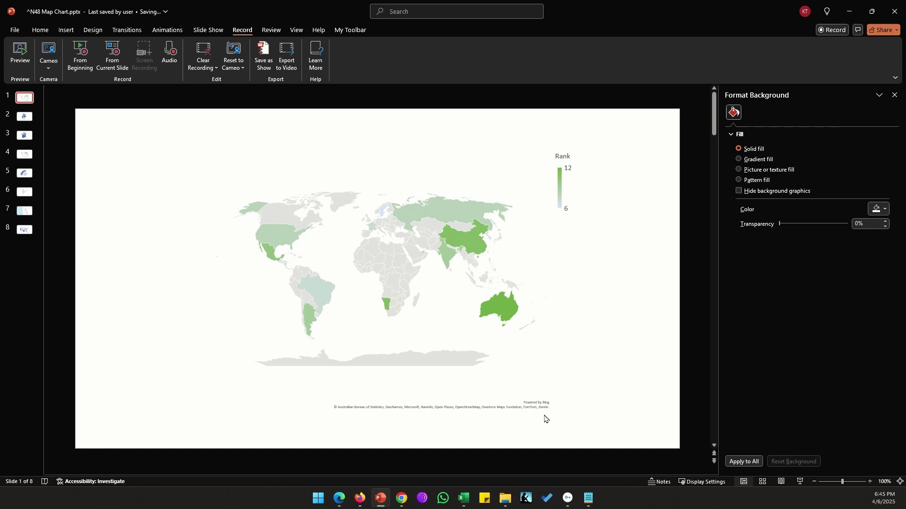
scroll(543, 417, "up", 5)
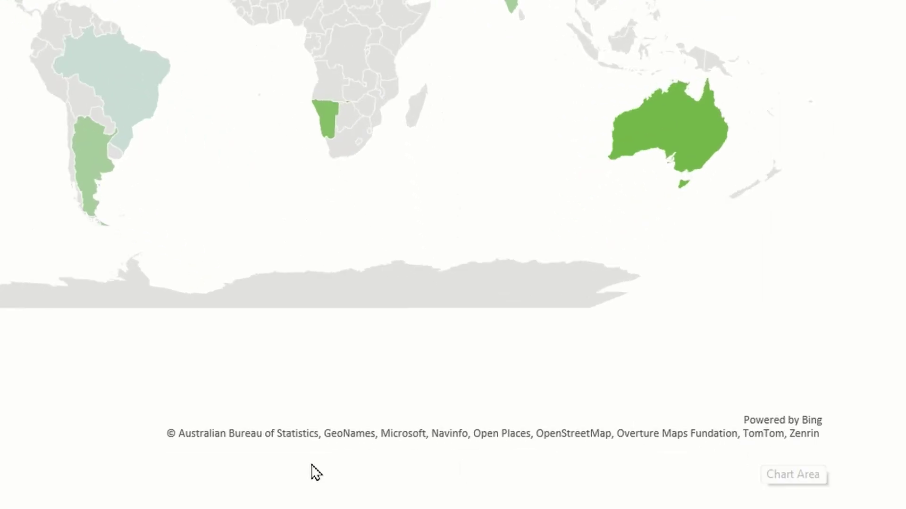
scroll(745, 455, "down", 5)
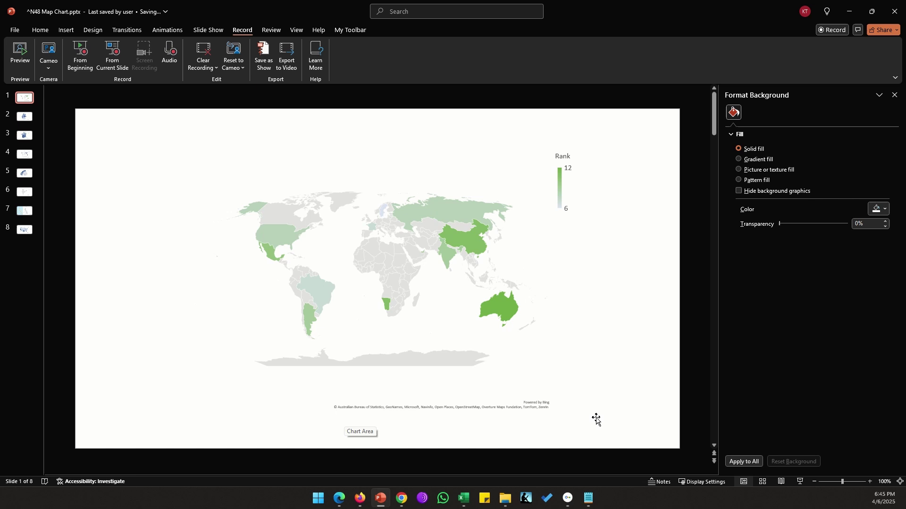
left_click(597, 419)
left_click(894, 95)
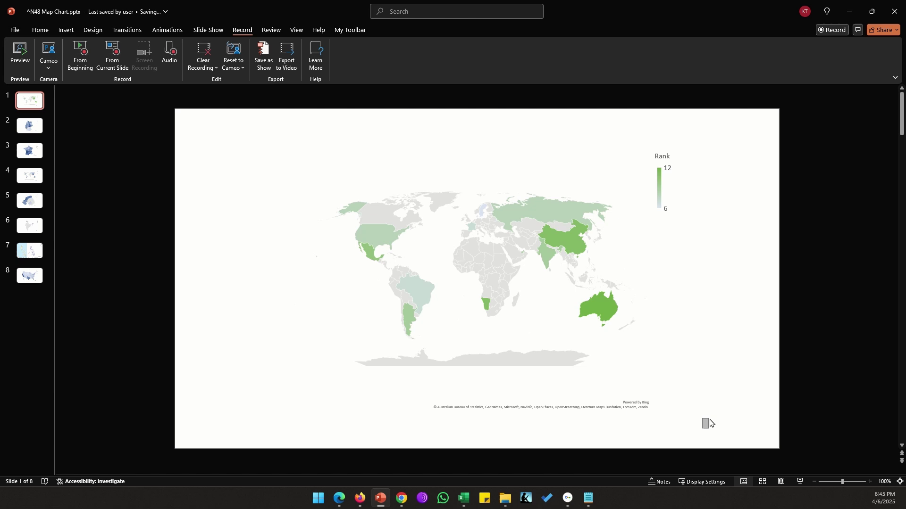
left_click_drag(700, 435, 444, 377)
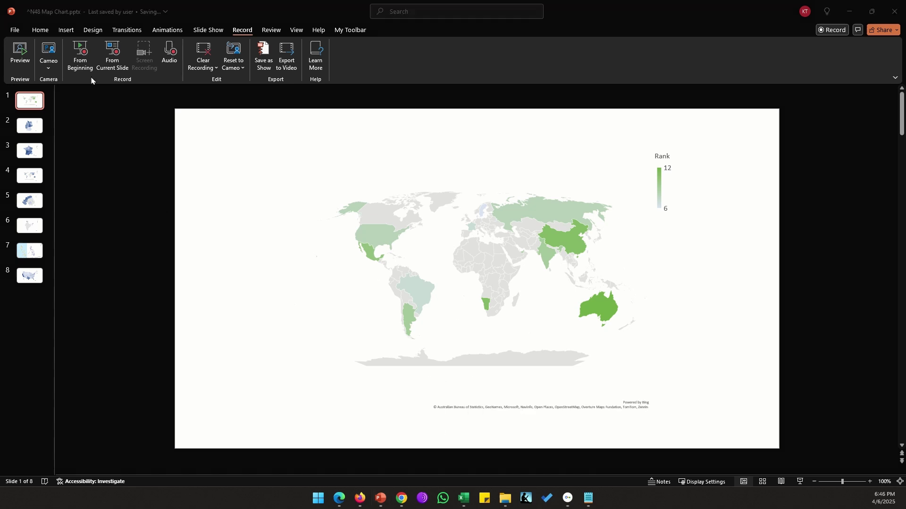
Add a Blank layout slide as slide 2.
left_click(69, 30)
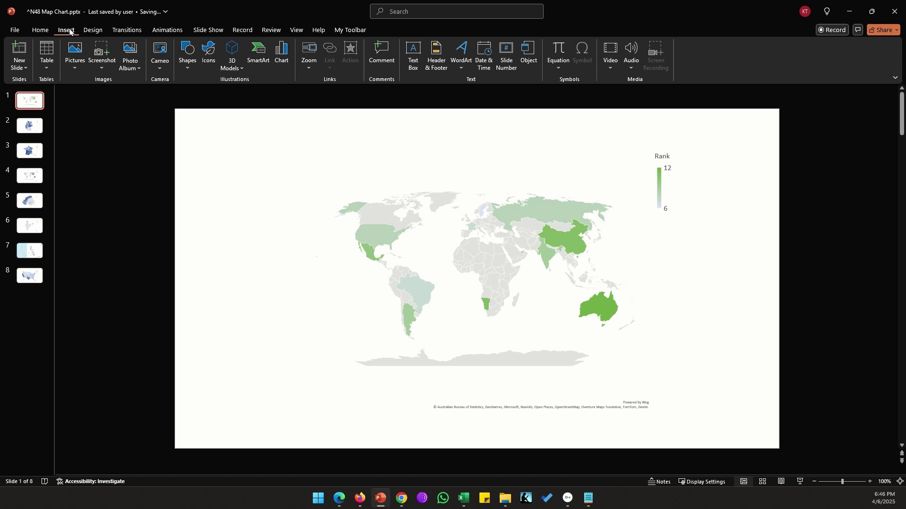
left_click(48, 31)
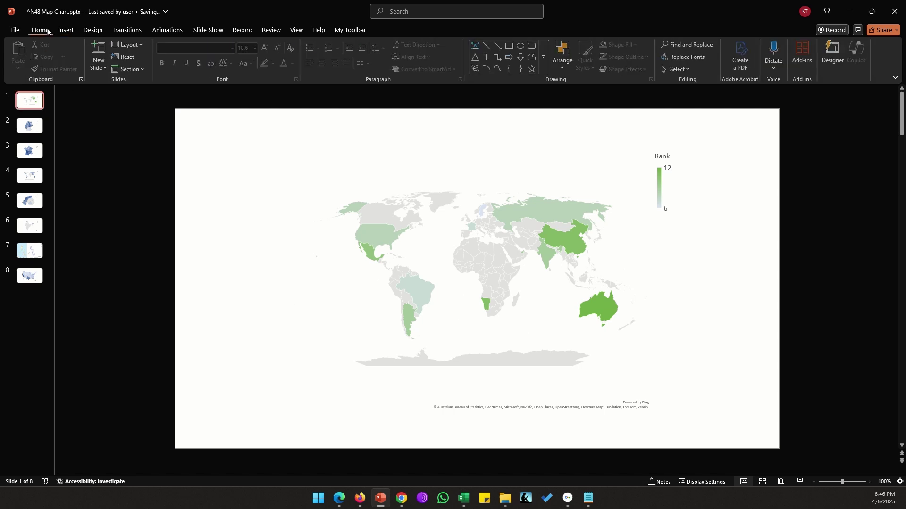
left_click(100, 67)
left_click(117, 202)
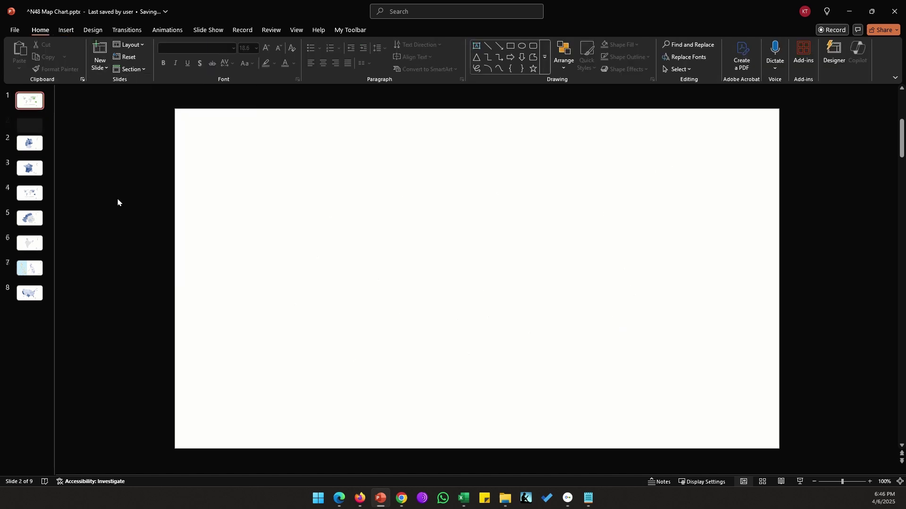
Insert a filled map chart on slide 2 and bring up Country-Provinces-States-Cities.xlsx.
left_click(66, 30)
left_click(282, 55)
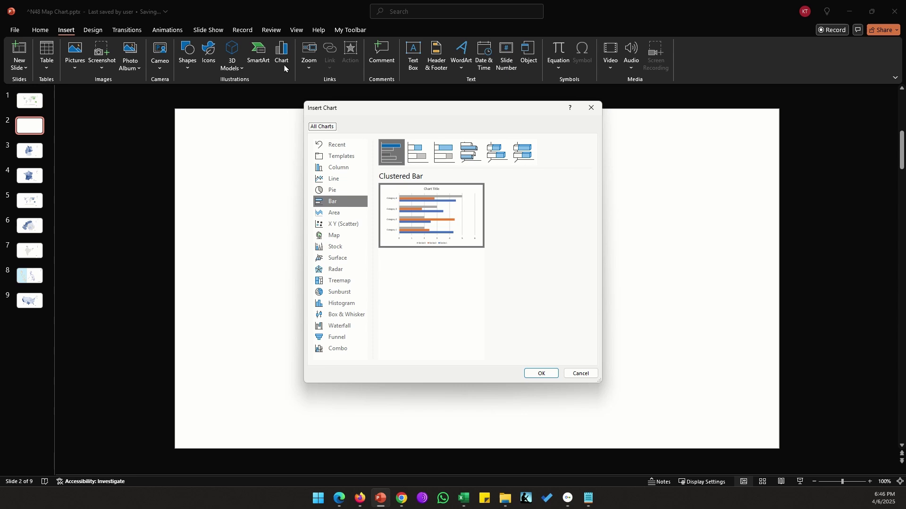
left_click(334, 235)
left_click(552, 374)
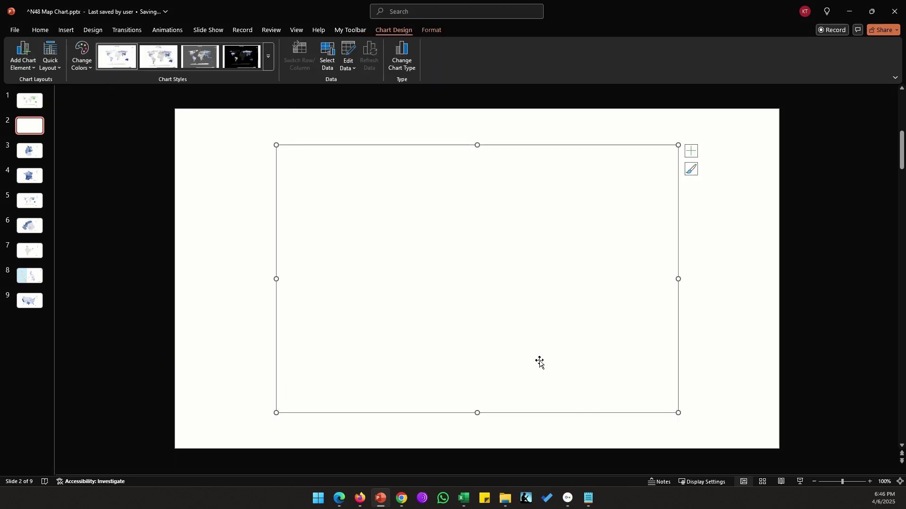
mouse_move(465, 499)
left_click(465, 453)
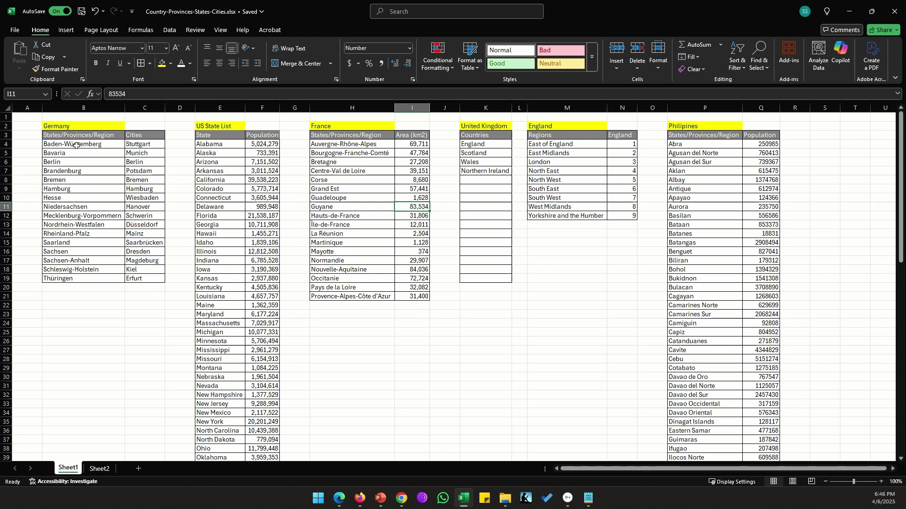
Copy the German states list from the workbook into the chart data sheet at A2.
left_click_drag(76, 145, 62, 279)
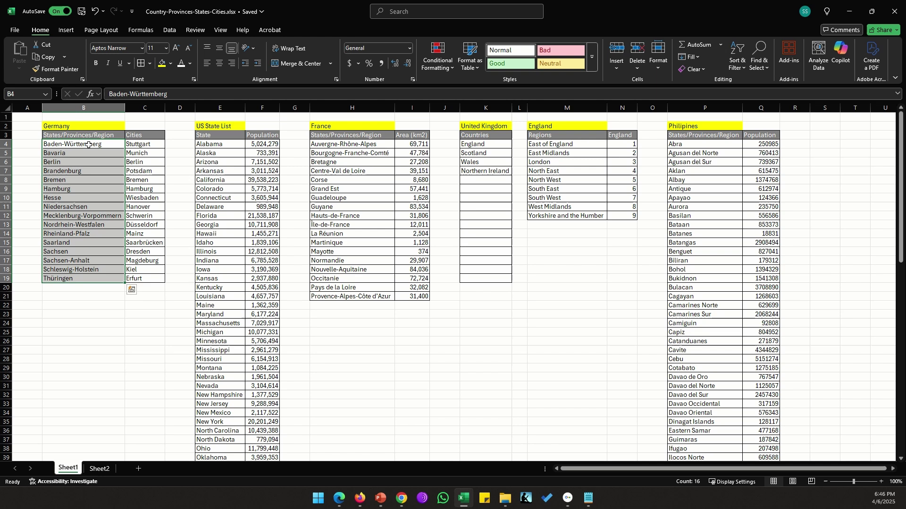
key("ctrl+c")
key("alt+Tab")
key("ctrl+v")
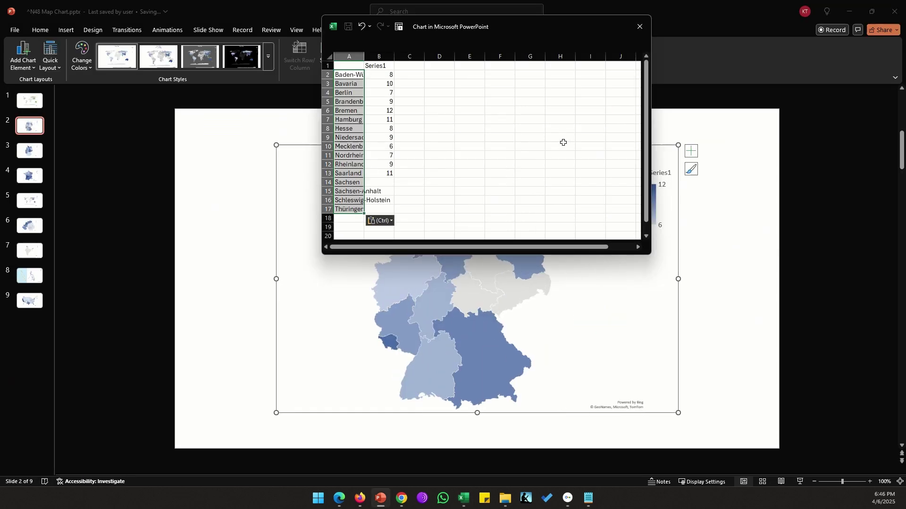
Fill the empty rank cells by copying existing rank values, giving Thüringen 9.
left_click_drag(383, 128, 382, 146)
key("ctrl+c")
left_click(379, 182)
key("ctrl+v")
left_click(379, 191)
key("ctrl+c")
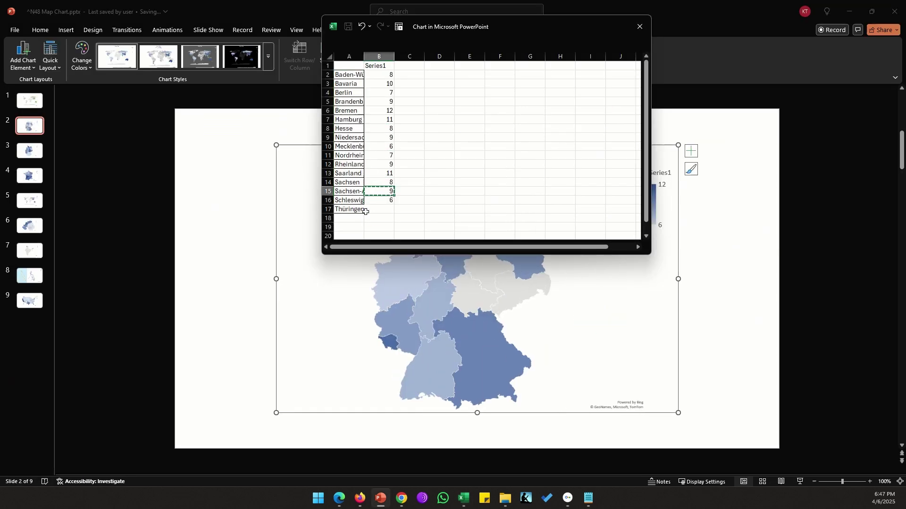
left_click(366, 211)
key("ctrl+v")
left_click(383, 93)
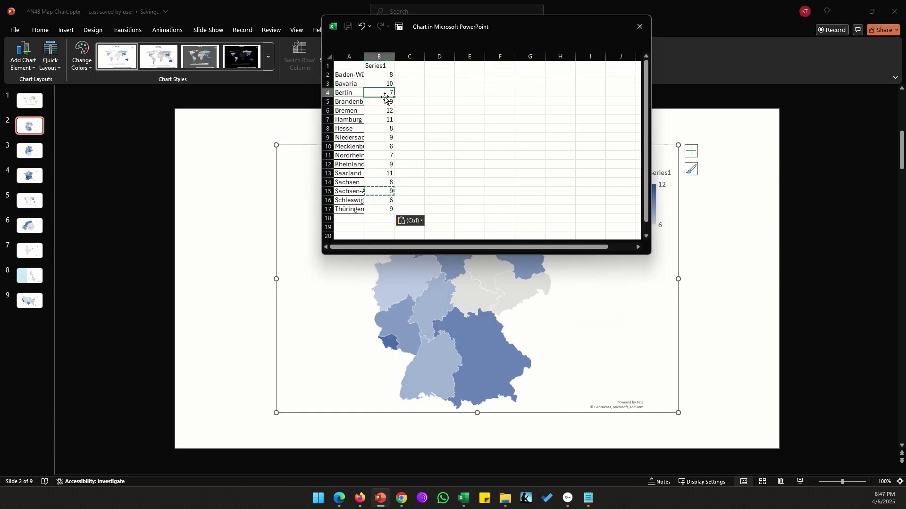
Rename the series header in B1 to 'Germany' and close the chart data window.
left_click(382, 66)
type("Germa")
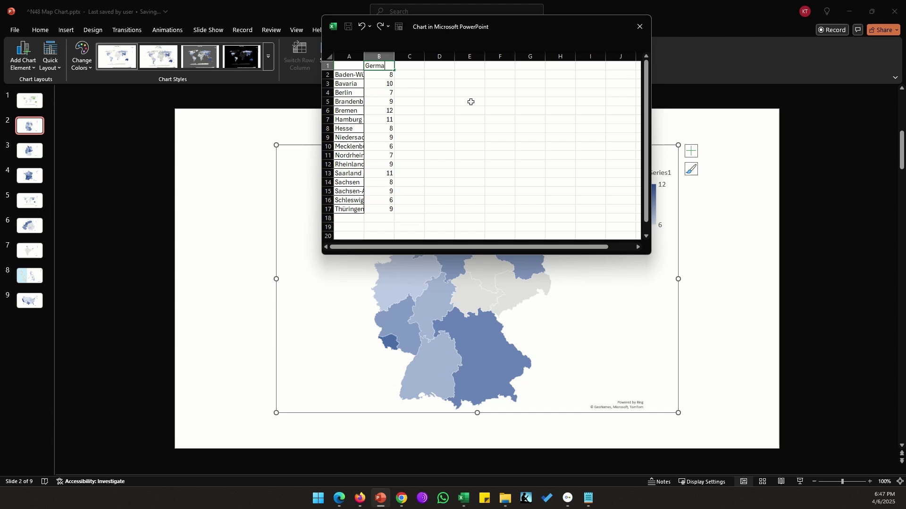
type("ny")
key("ctrl+Return")
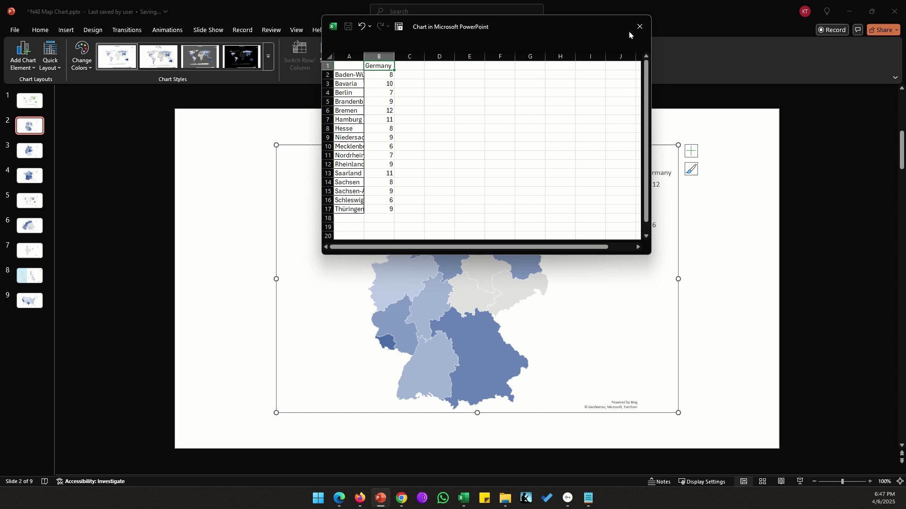
left_click(640, 26)
mouse_move(471, 263)
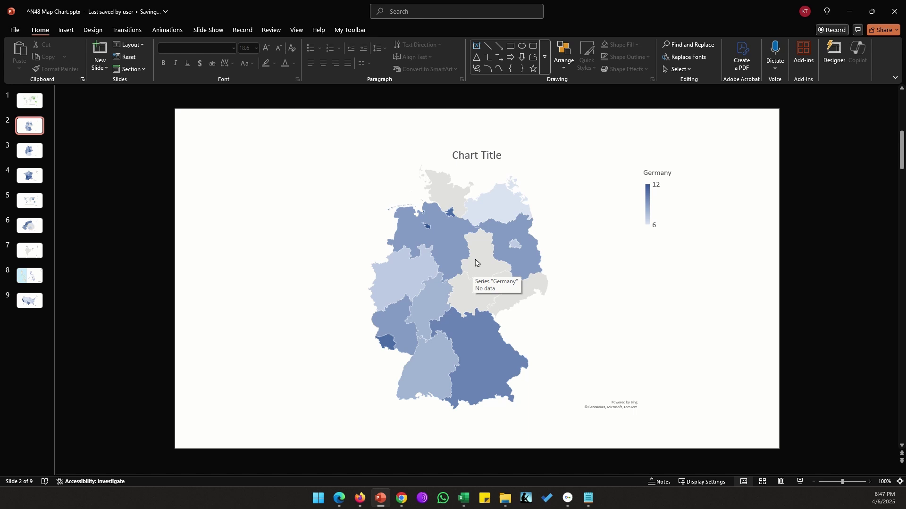
In Select Data, change the Germany chart's data range from row 7 to =Sheet1!$A$1:$B$17.
left_click(438, 242)
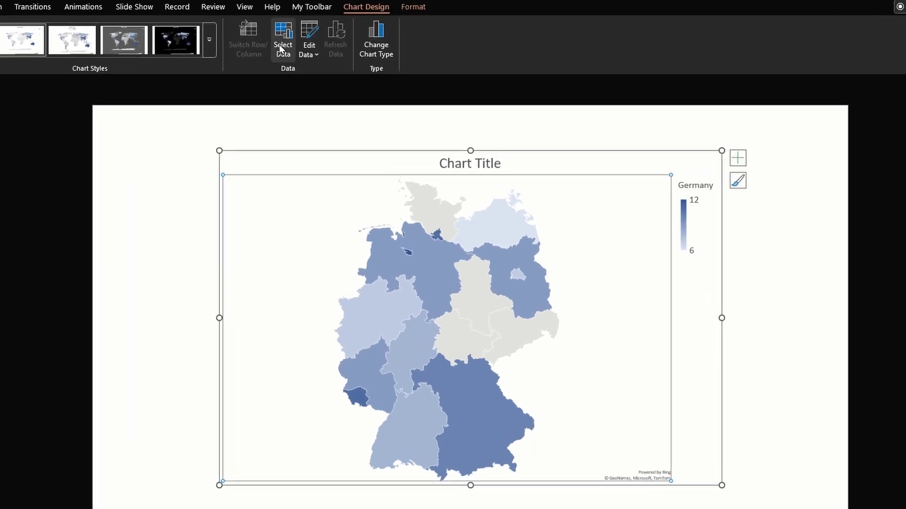
left_click(281, 49)
left_click_drag(796, 215, 784, 215)
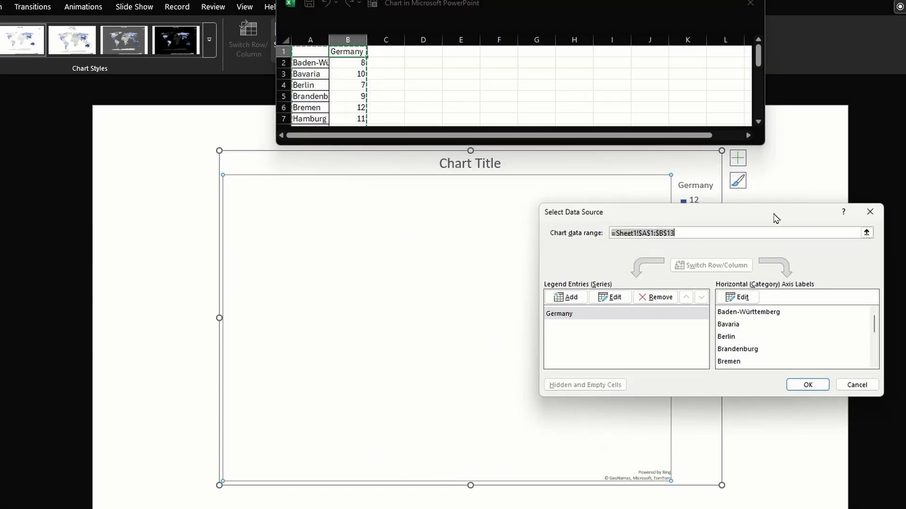
left_click(689, 232)
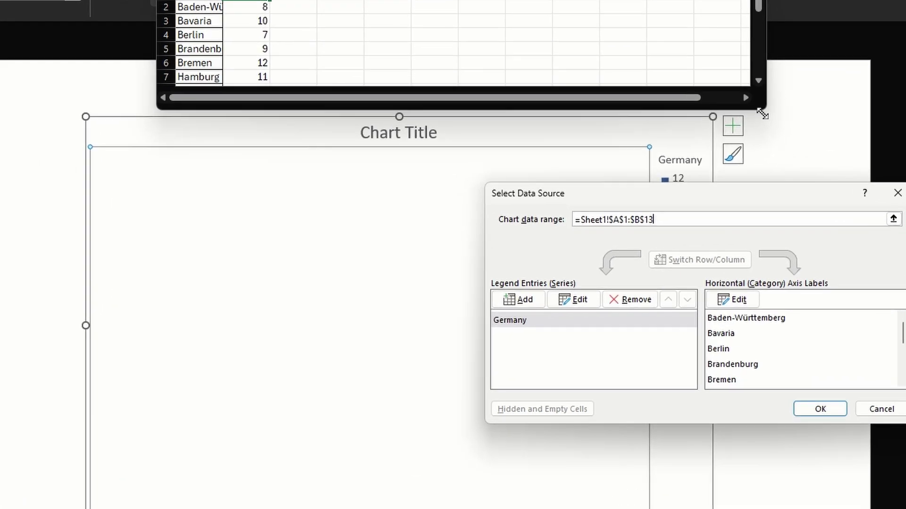
left_click_drag(761, 113, 426, 347)
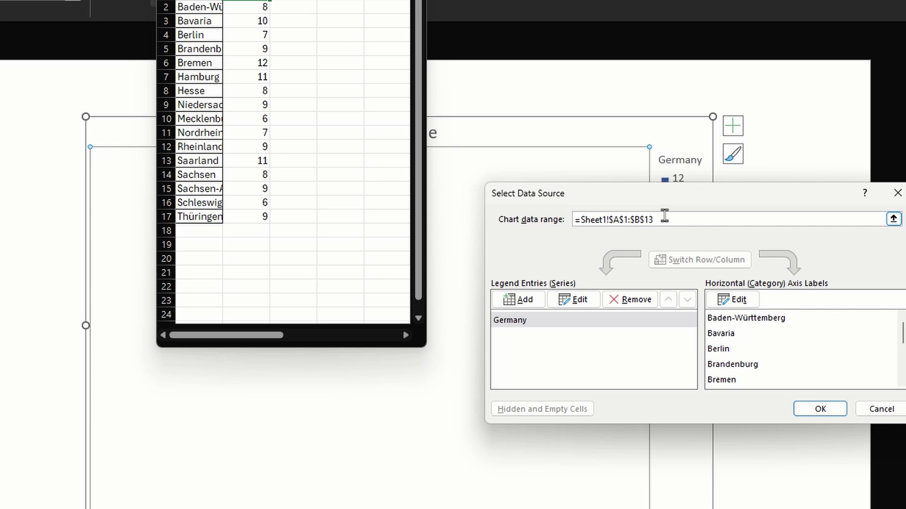
key("BackSpace")
type("7")
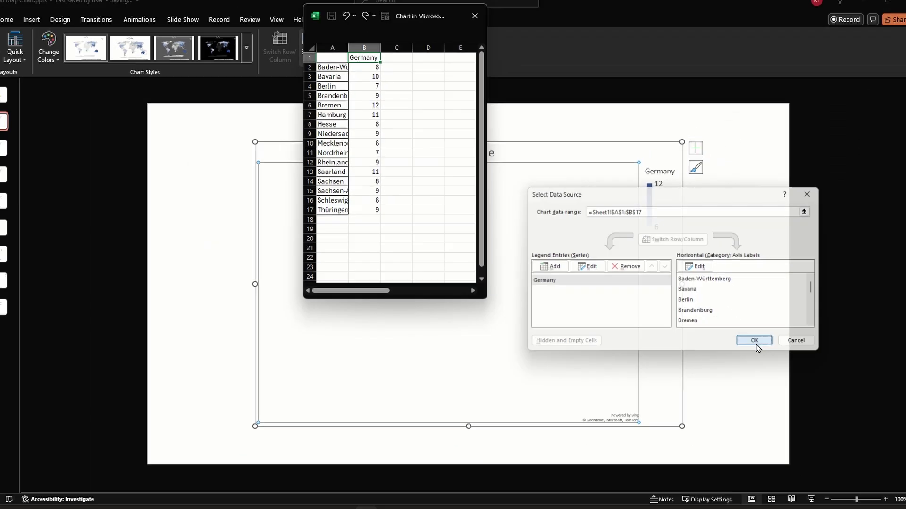
left_click(756, 346)
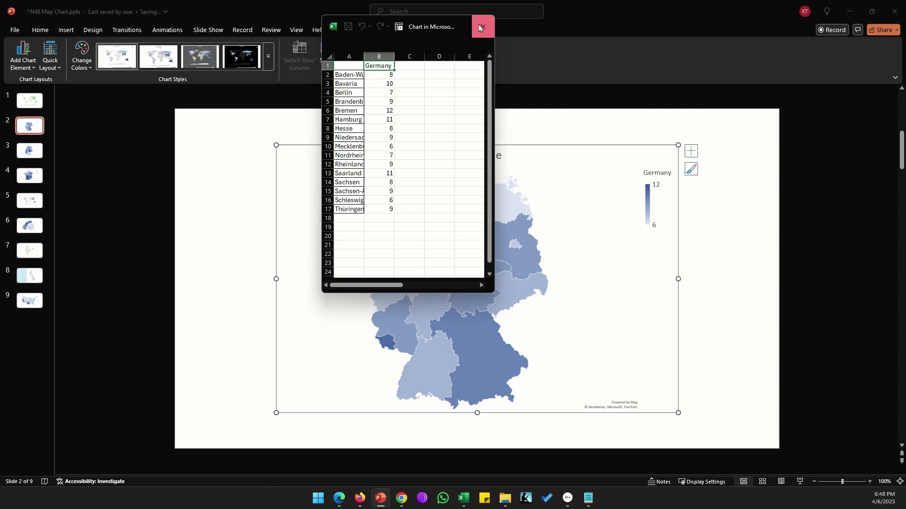
Close the data window and retitle the map chart 'Germany'.
left_click(475, 16)
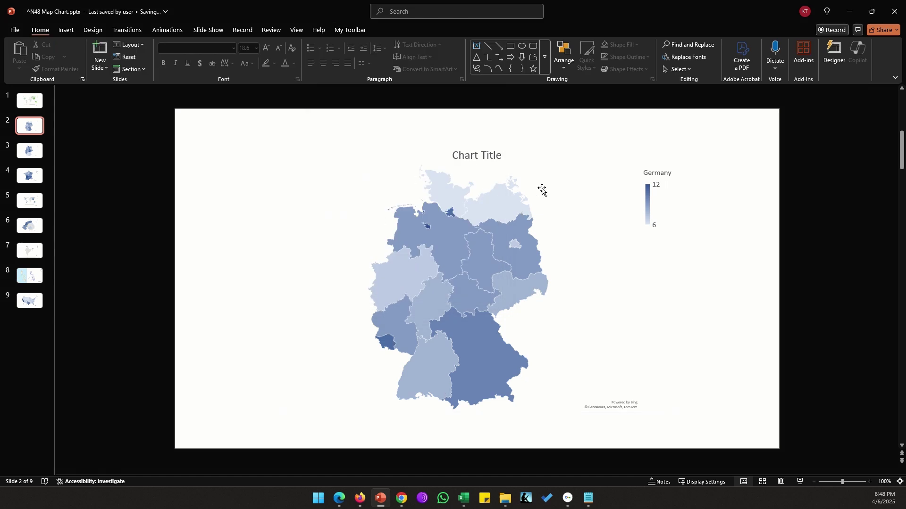
double_click(478, 156)
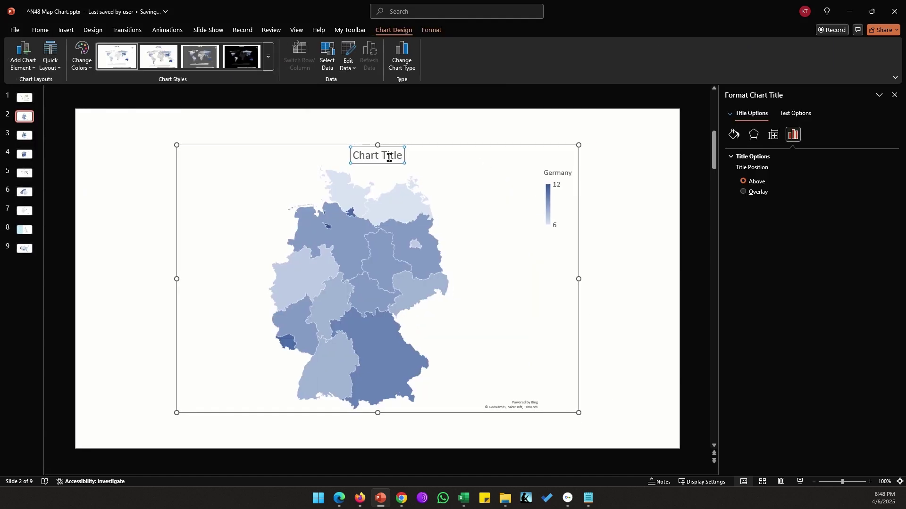
triple_click(383, 158)
type("G")
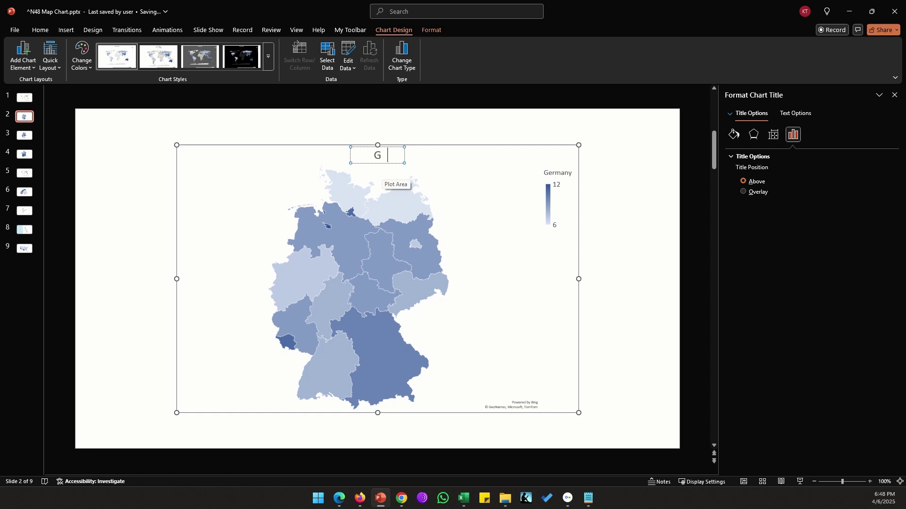
type("ermany")
Add data labels showing each German state's Category Name on the map.
right_click(387, 201)
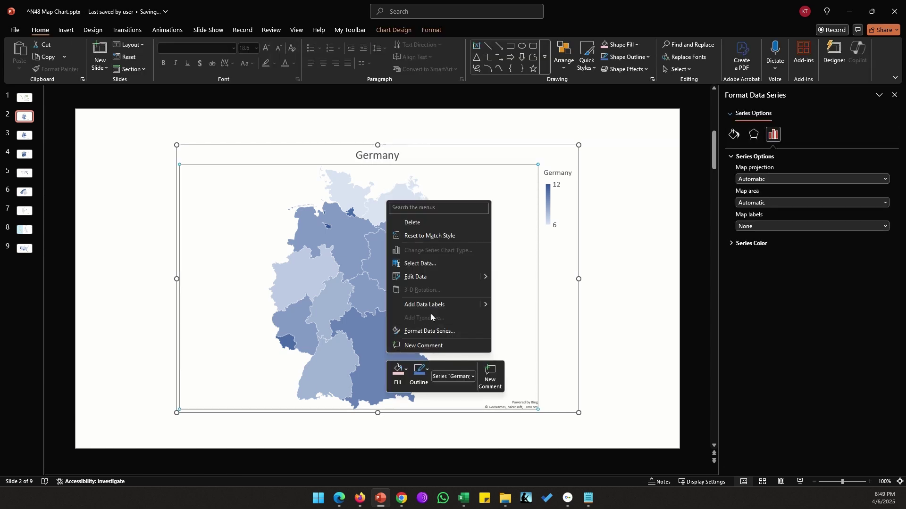
mouse_move(486, 305)
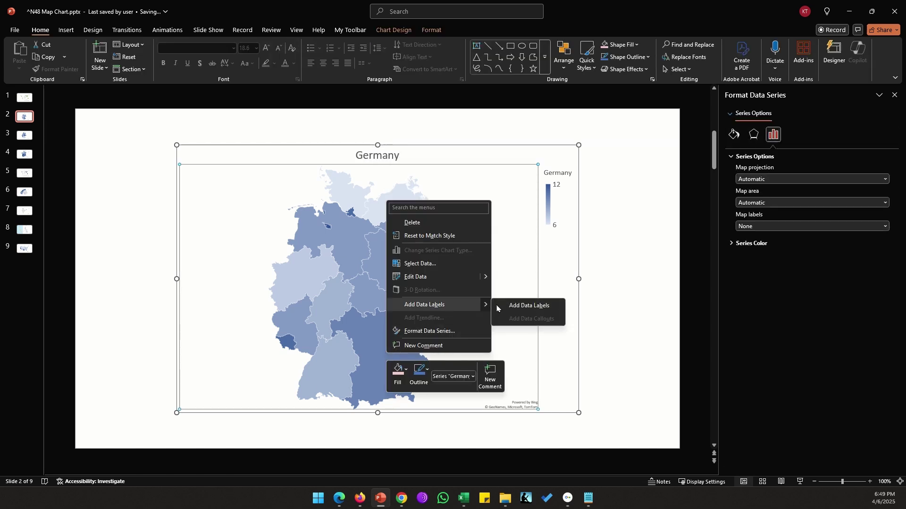
left_click(515, 306)
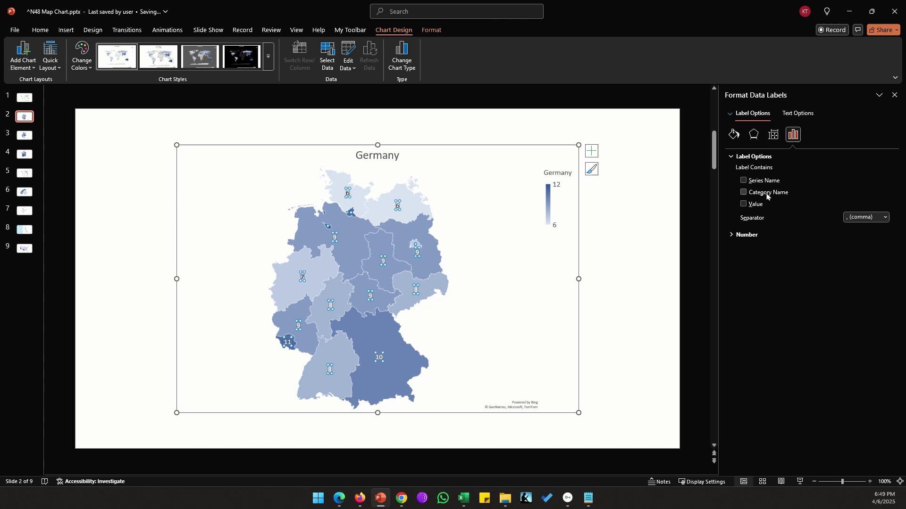
left_click(767, 194)
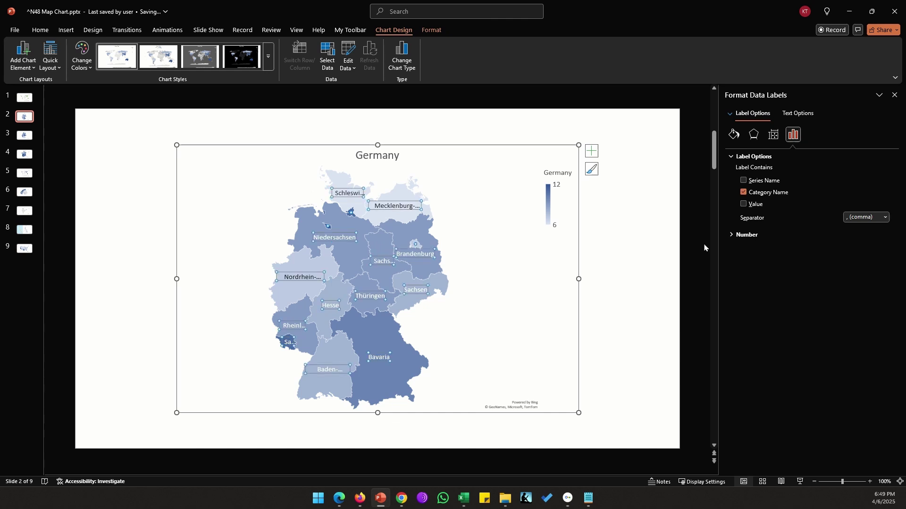
left_click(759, 207)
left_click(644, 288)
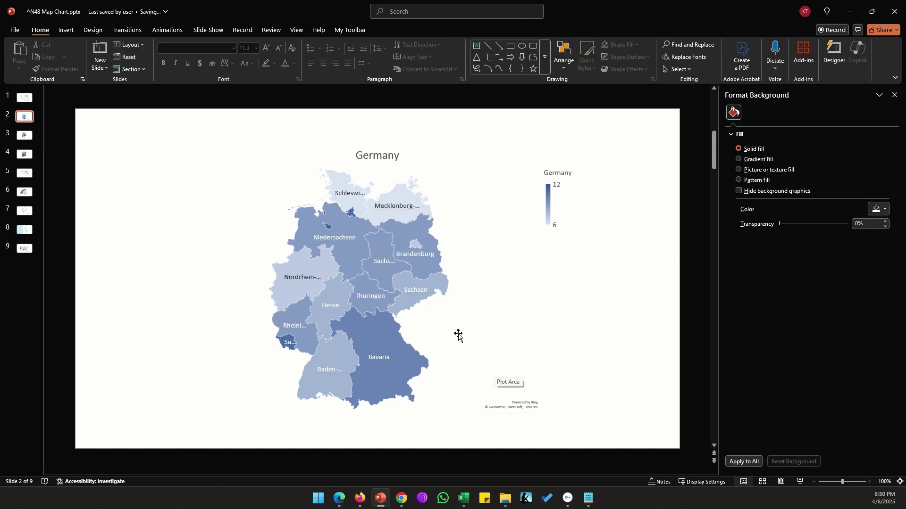
mouse_move(395, 384)
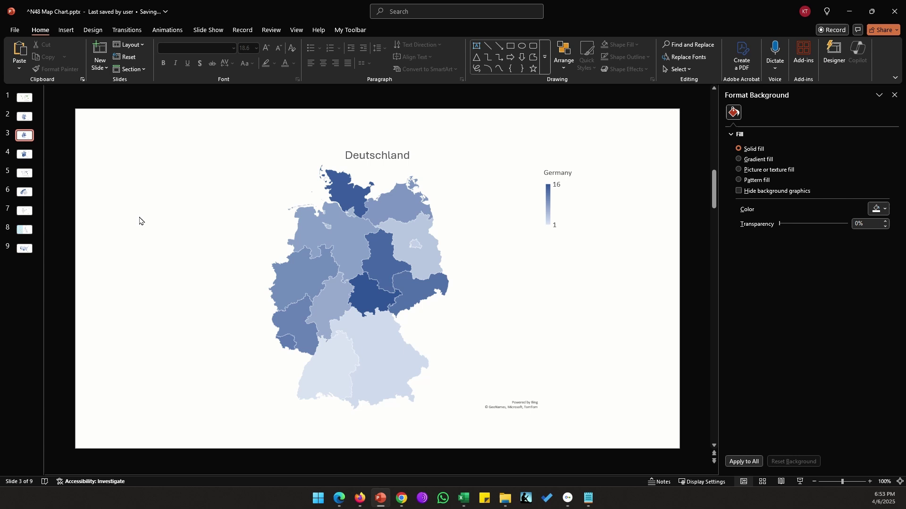
scroll(139, 221, "down", 1)
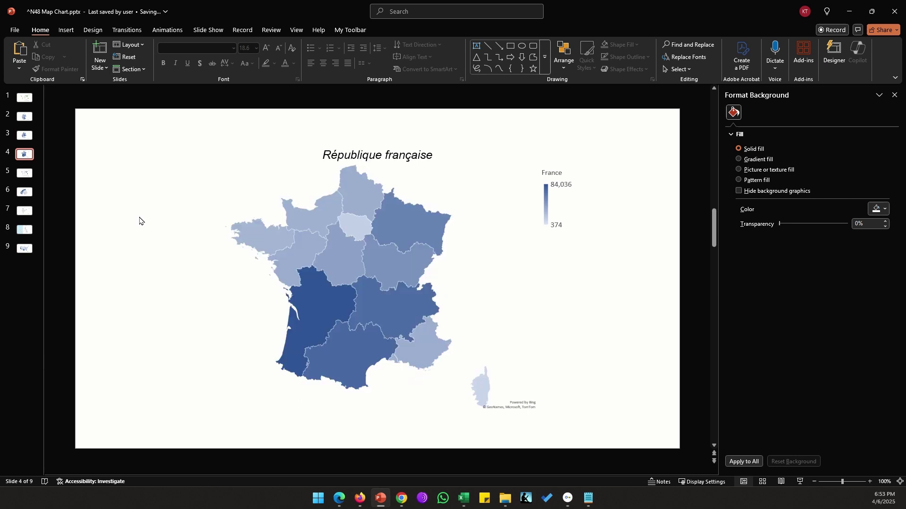
right_click(321, 215)
left_click(361, 290)
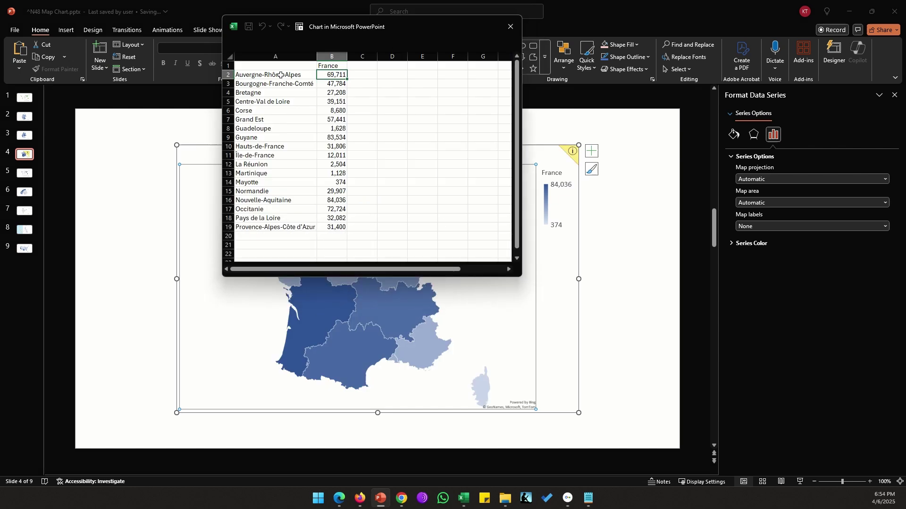
left_click_drag(280, 75, 278, 228)
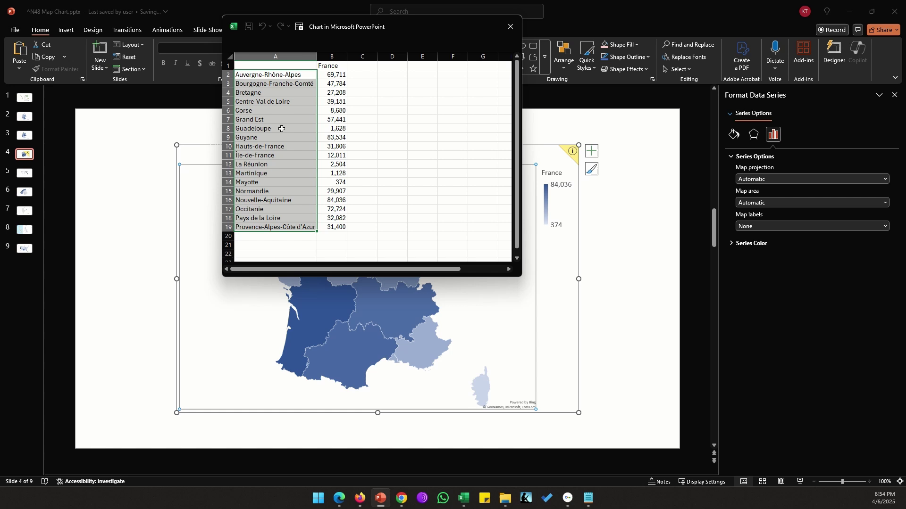
left_click(281, 128)
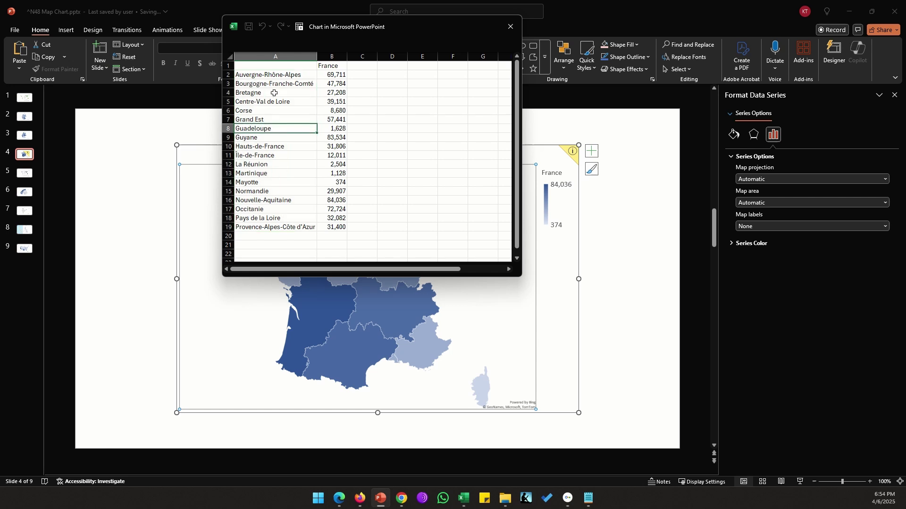
left_click(273, 93)
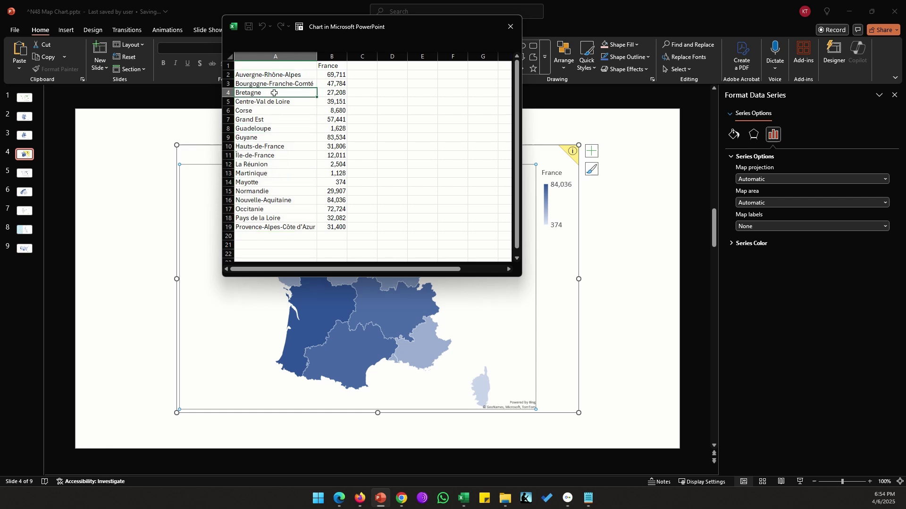
key("ctrl+a")
left_click(334, 74)
left_click_drag(333, 74, 336, 228)
left_click(335, 182)
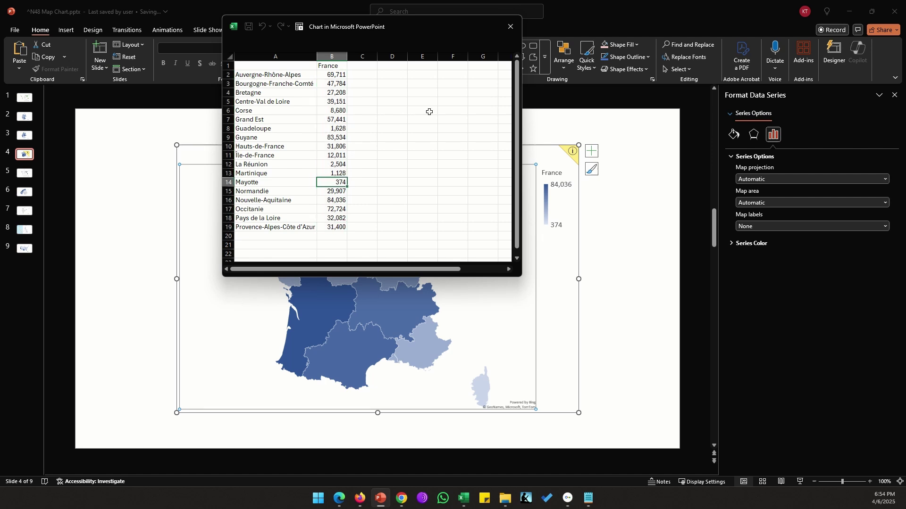
left_click(510, 27)
mouse_move(334, 309)
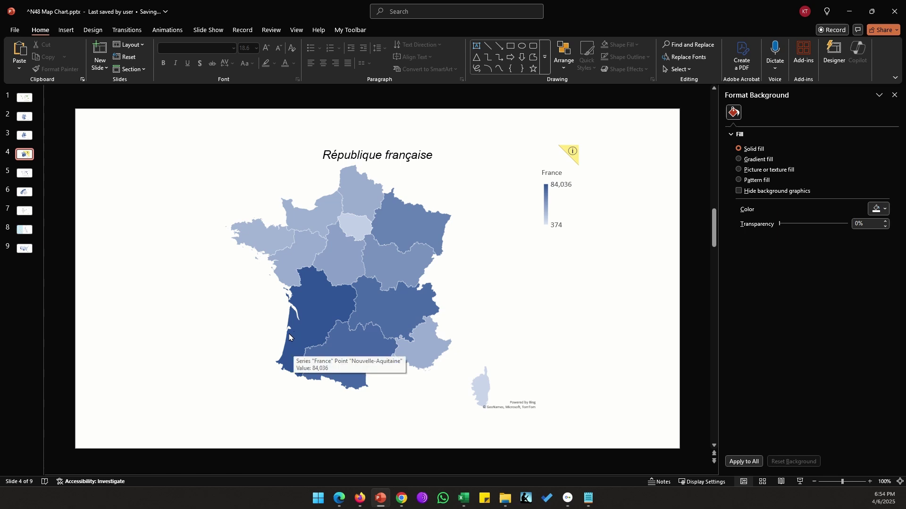
mouse_move(358, 231)
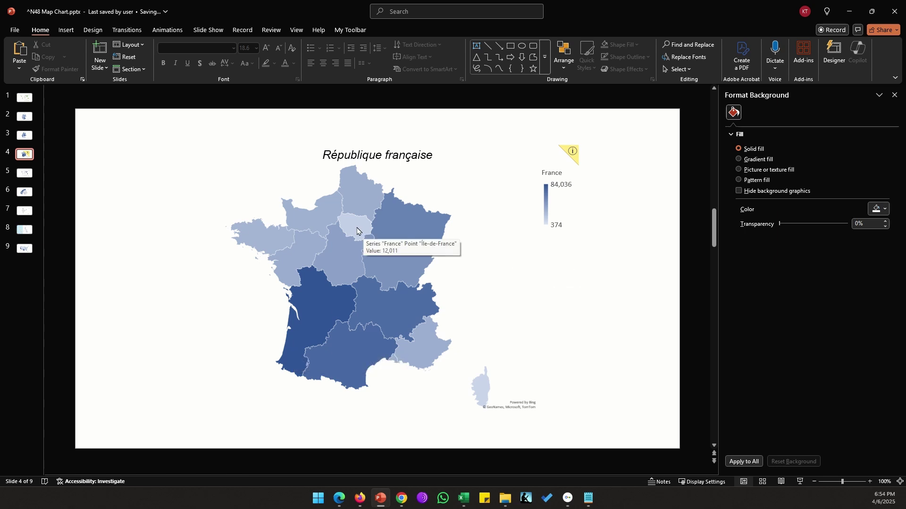
left_click(575, 156)
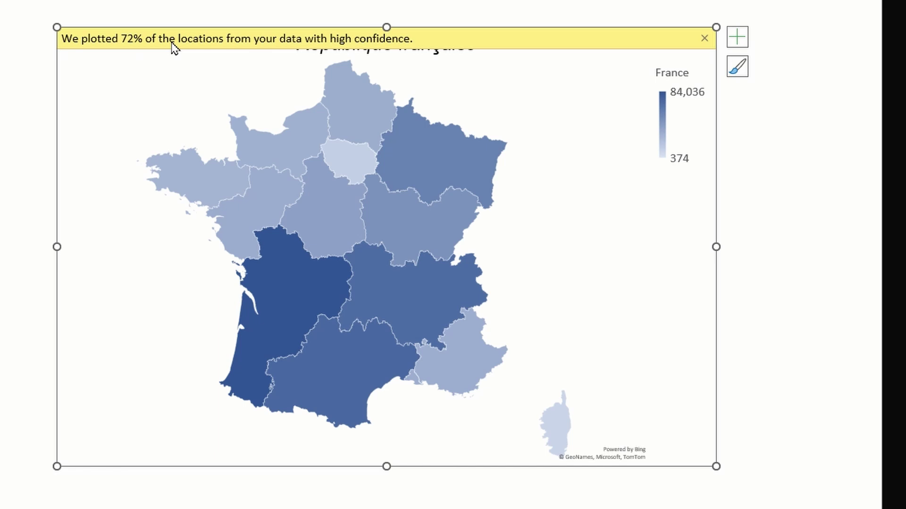
left_click(36, 147)
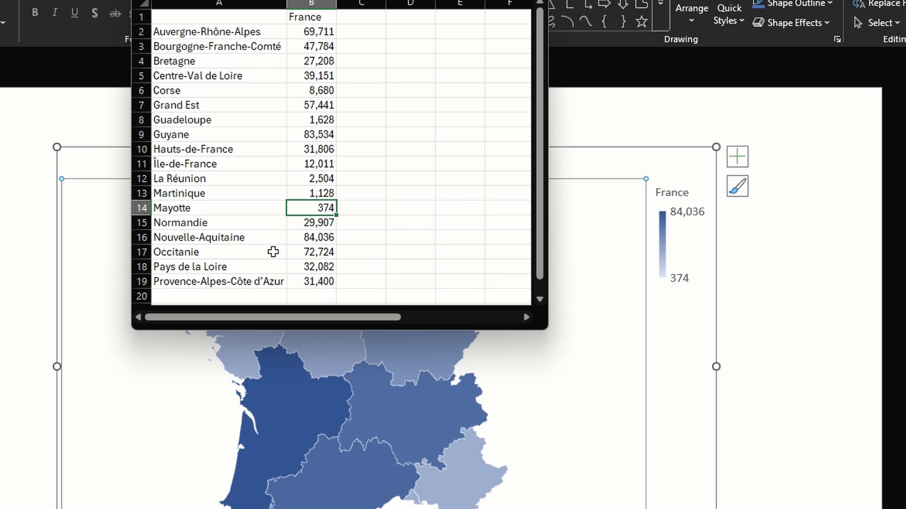
left_click(257, 134)
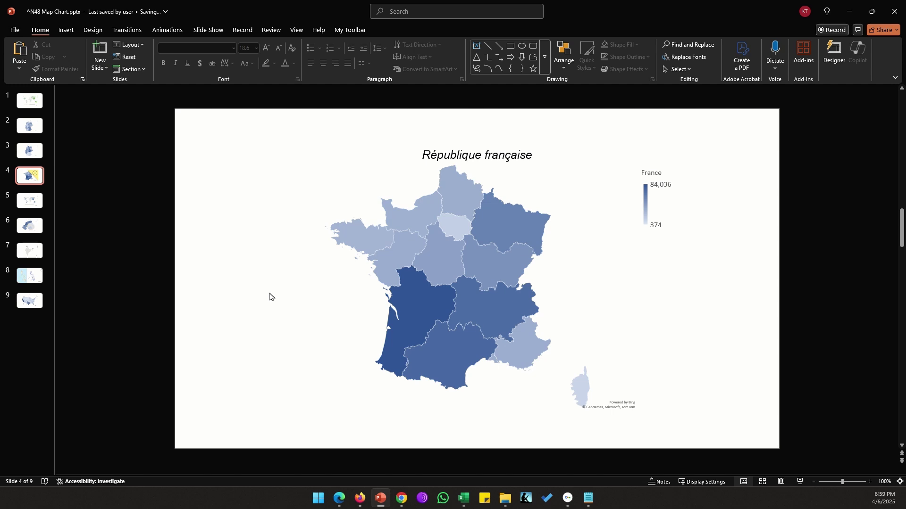
Delete the France map slide, leaving 8 slides with the USA map as slide 4.
key("ctrl+z")
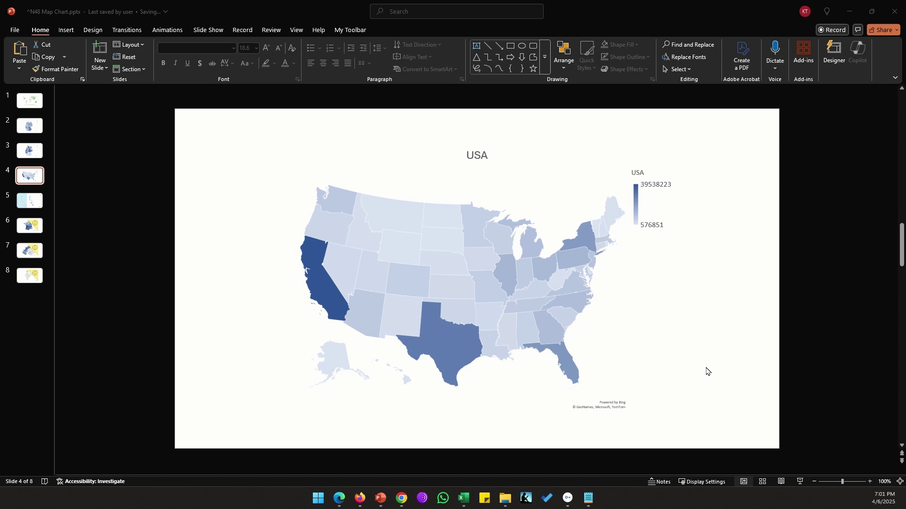
Check the Philippines map chart's data sheet, then close it.
scroll(705, 372, "down", 1)
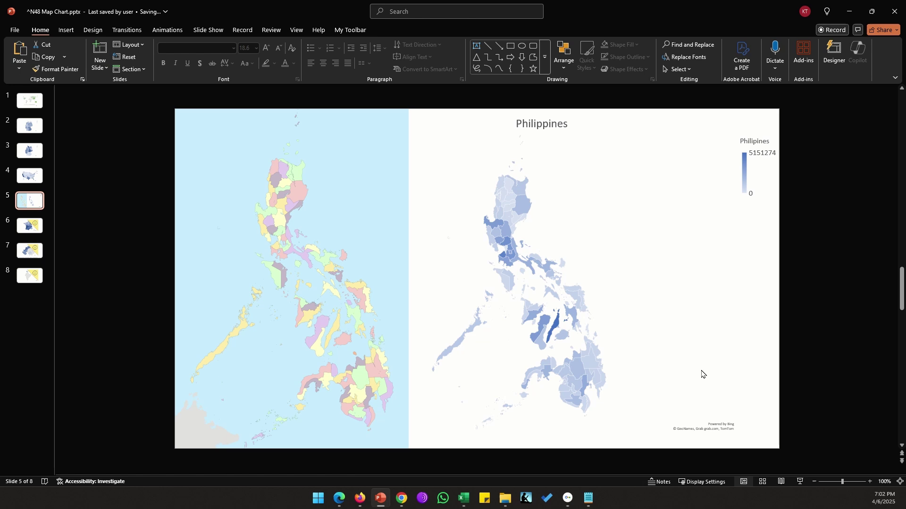
right_click(579, 235)
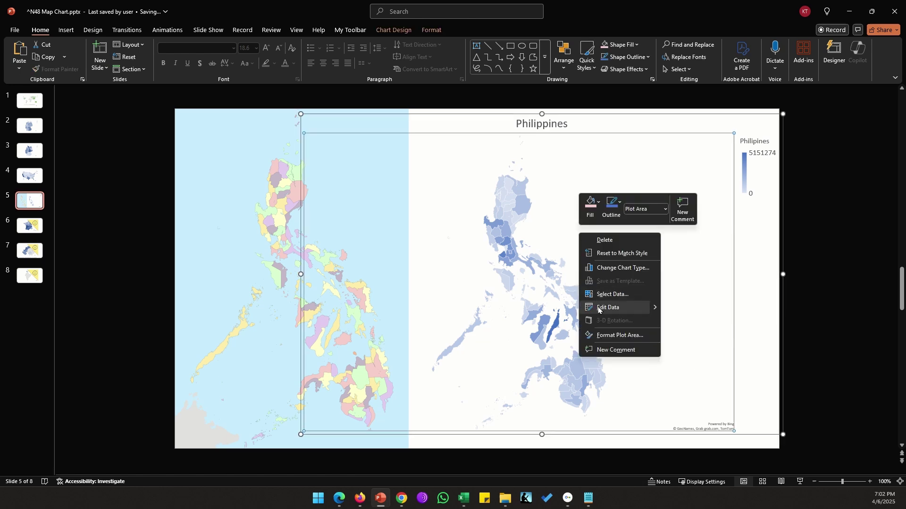
left_click(607, 308)
scroll(262, 281, "down", 20)
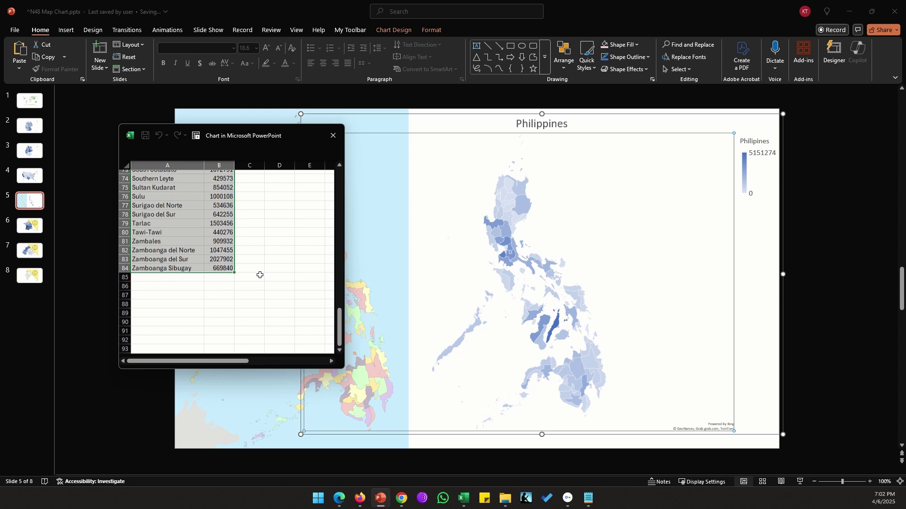
scroll(260, 275, "up", 1)
scroll(260, 275, "up", 20)
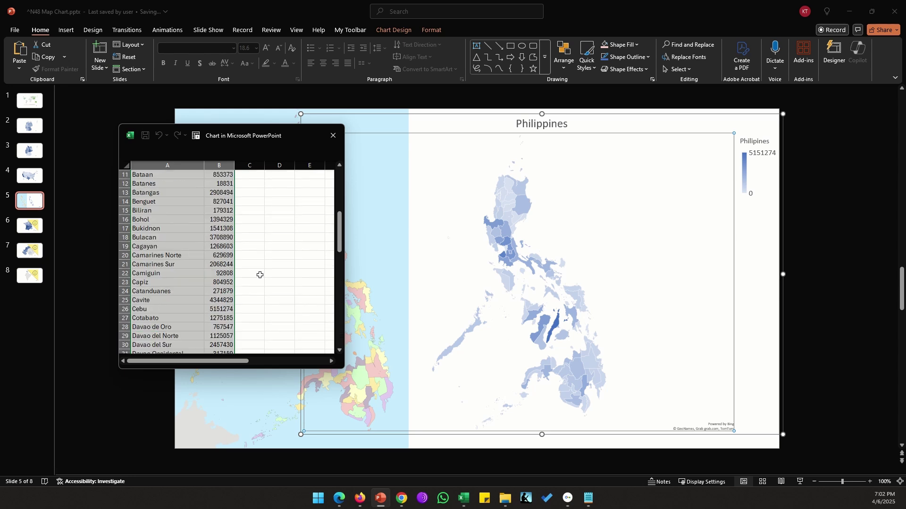
left_click(214, 201)
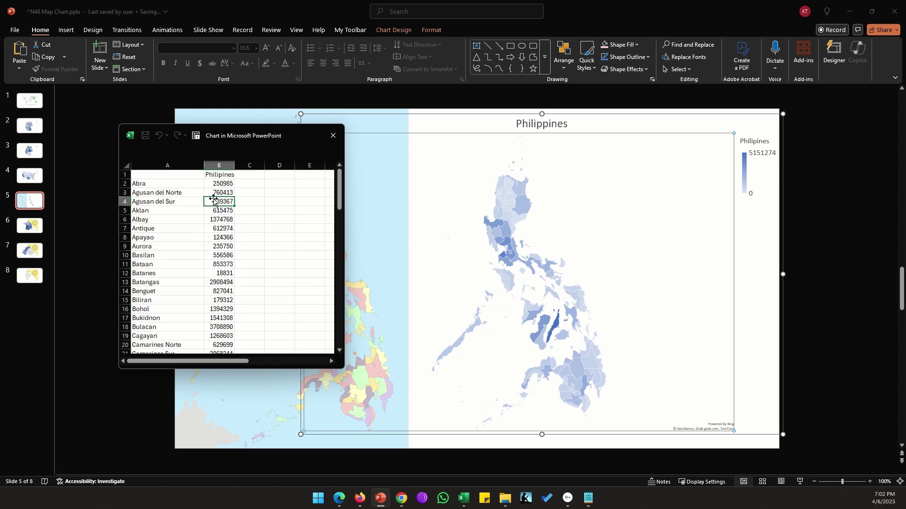
left_click(138, 117)
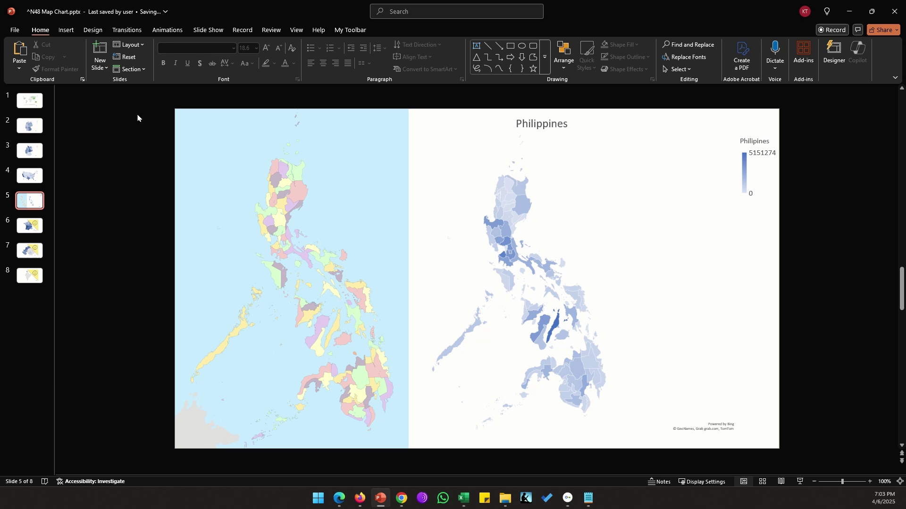
Insert a Blank slide after the Philippines map slide.
left_click(317, 408)
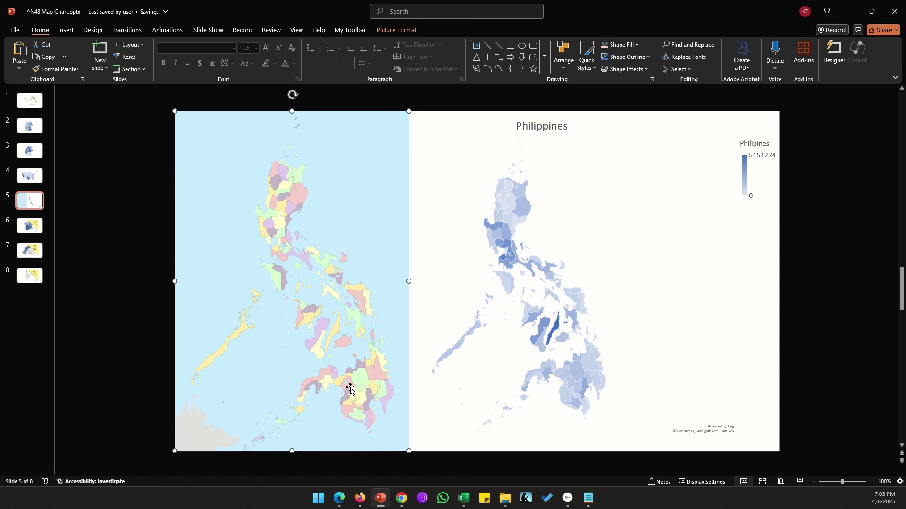
left_click(100, 237)
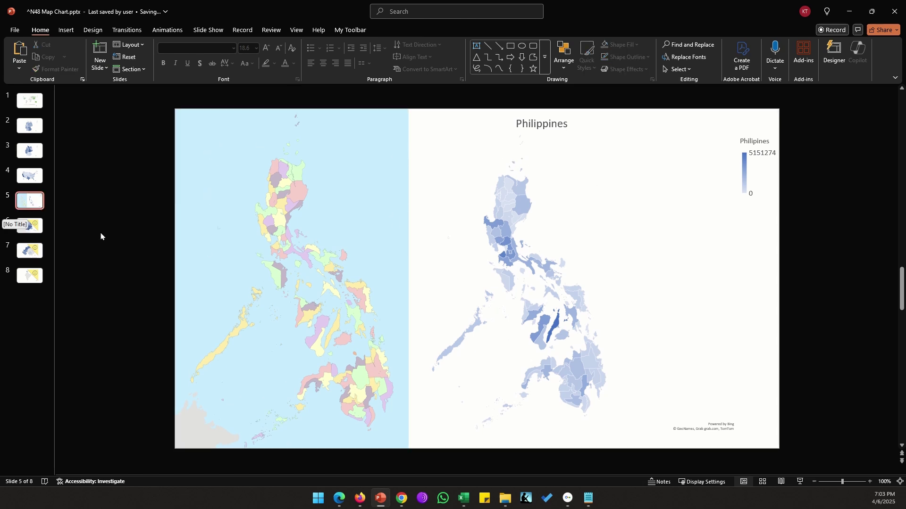
left_click(95, 72)
left_click(105, 196)
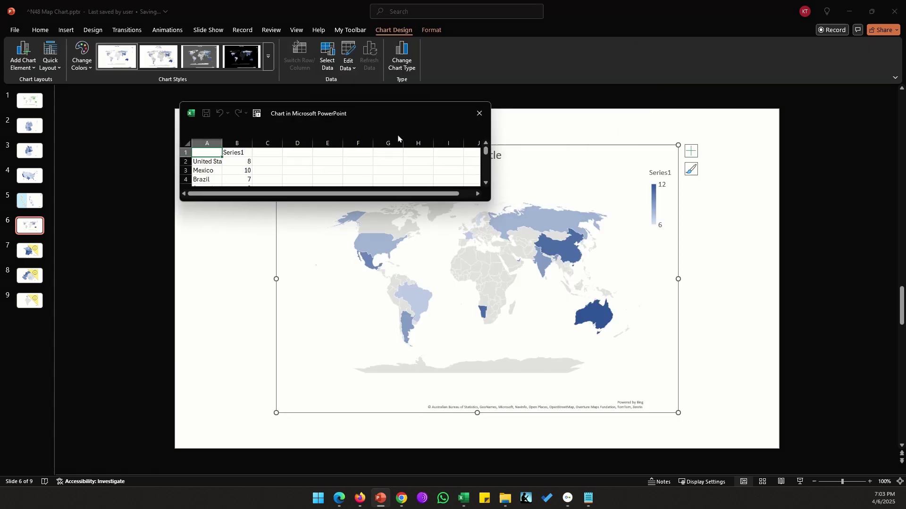
Paste England to Northern Ireland into A2:A5 of the chart data and delete sample rows 6–13.
left_click_drag(488, 205, 306, 311)
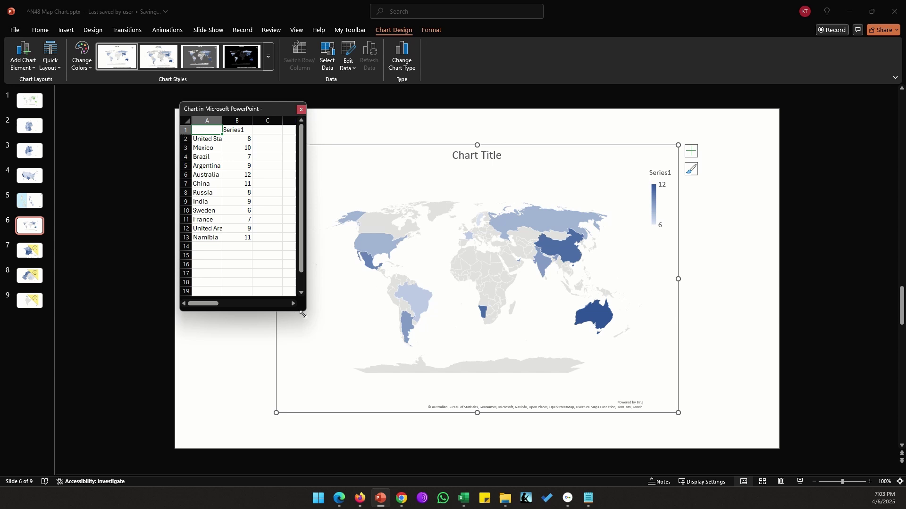
left_click(464, 498)
left_click_drag(478, 145, 477, 171)
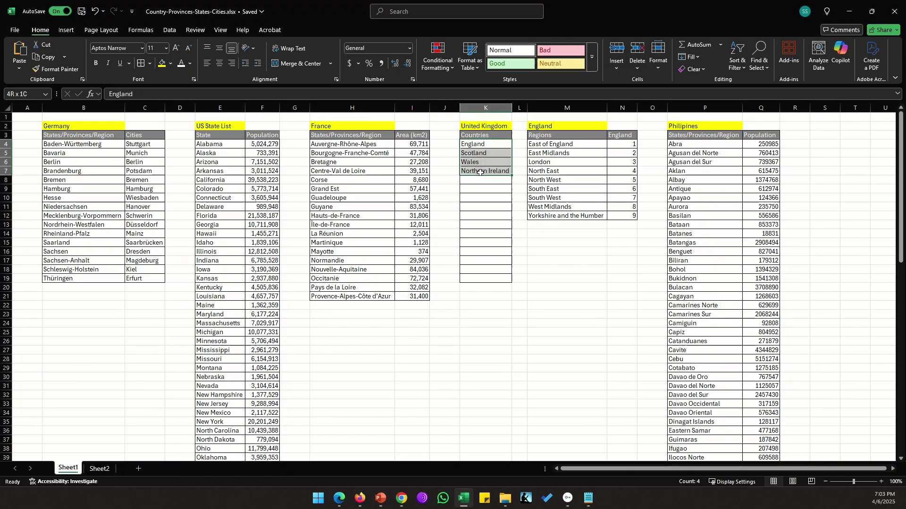
key("ctrl+c")
key("alt+Tab")
left_click(211, 140)
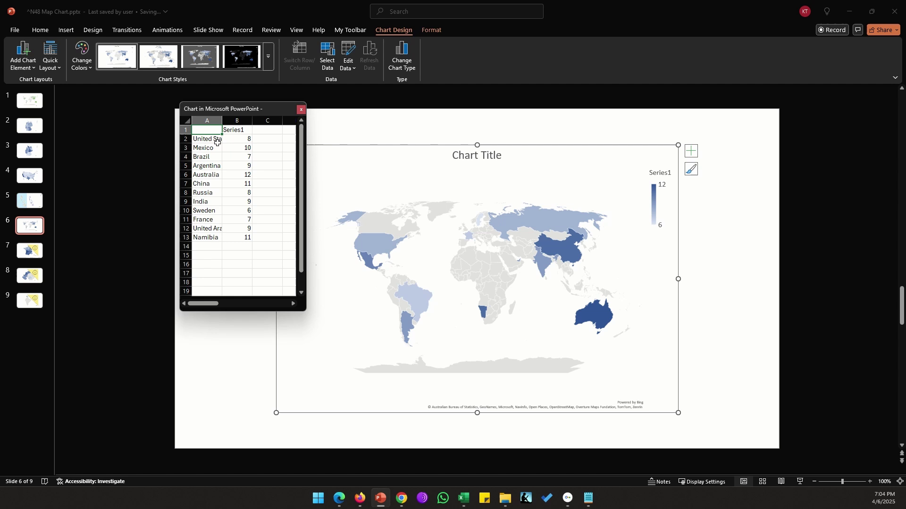
key("ctrl+v")
left_click_drag(185, 175, 185, 238)
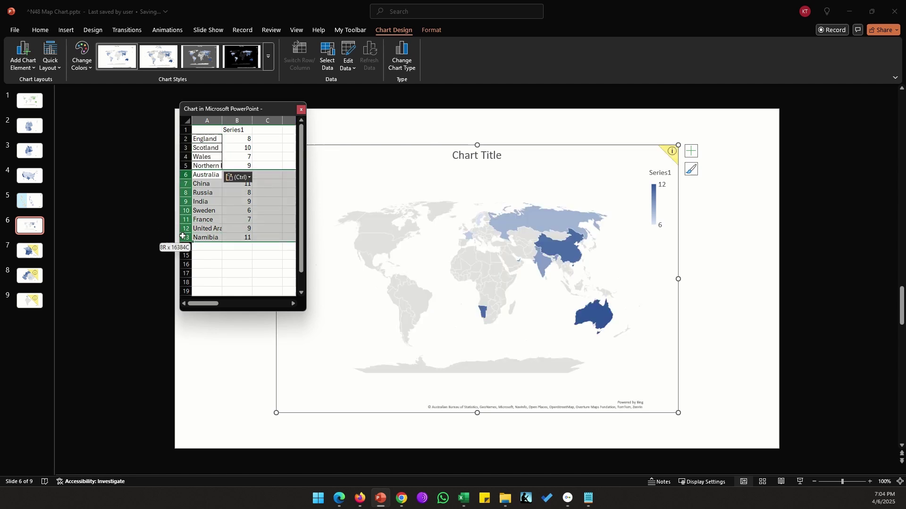
right_click(185, 238)
left_click(209, 342)
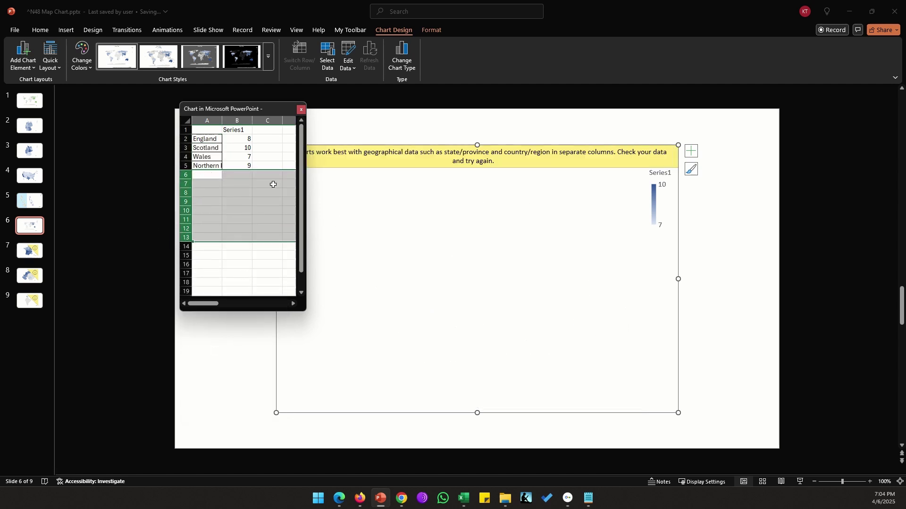
left_click(566, 137)
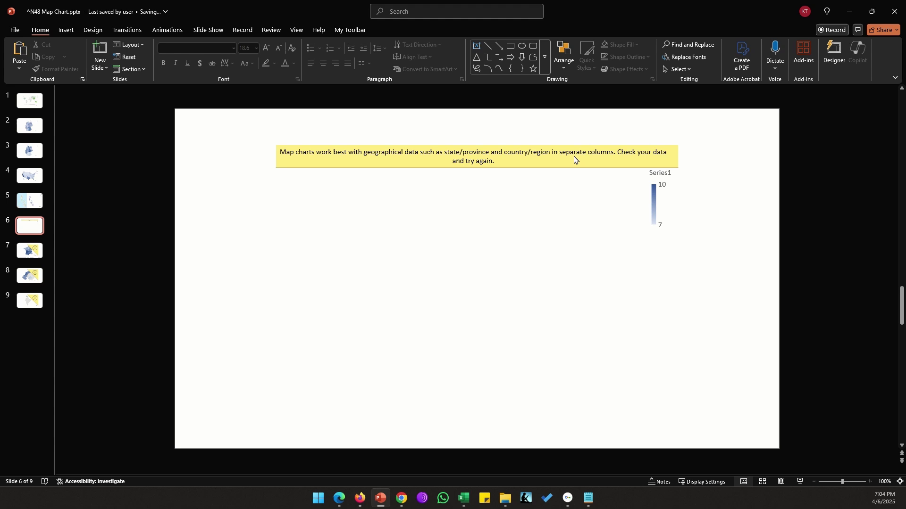
Clear the Northern Ireland row A5:B5 from the UK chart data, leaving England, Scotland and Wales.
right_click(516, 227)
left_click(553, 301)
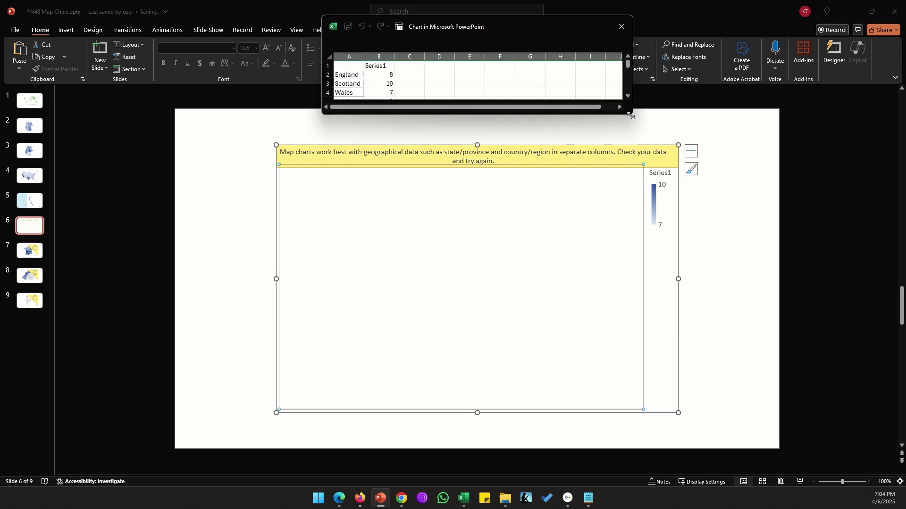
left_click_drag(632, 114, 547, 176)
left_click_drag(448, 28, 256, 150)
left_click(211, 219)
key("Delete")
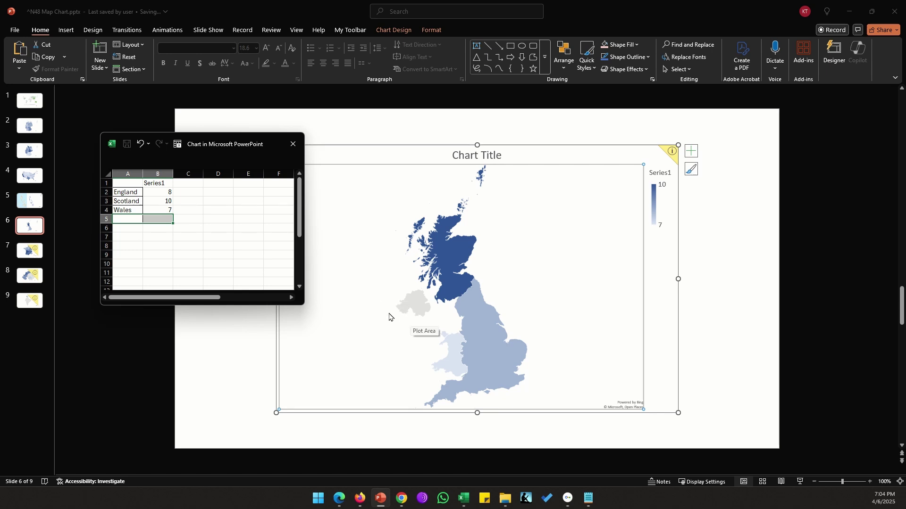
key("ctrl+z")
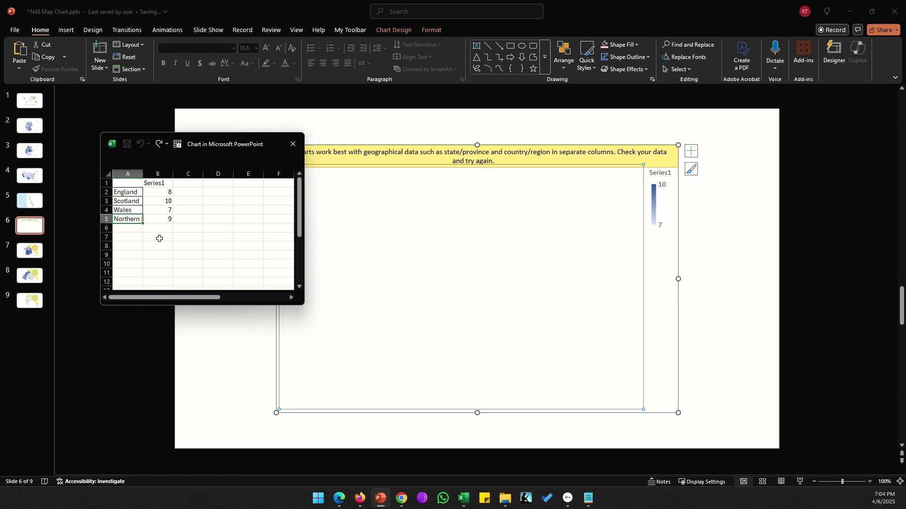
left_click_drag(143, 176, 174, 177)
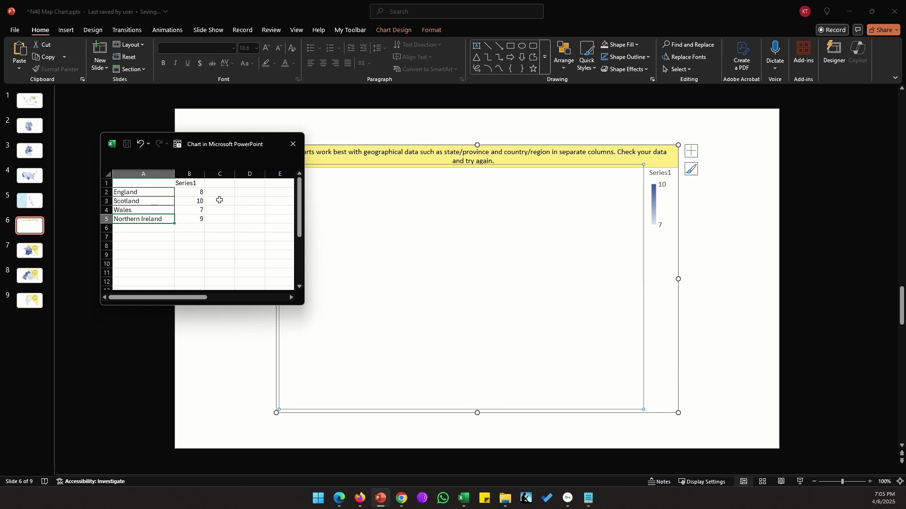
key("shift+Right")
key("Delete")
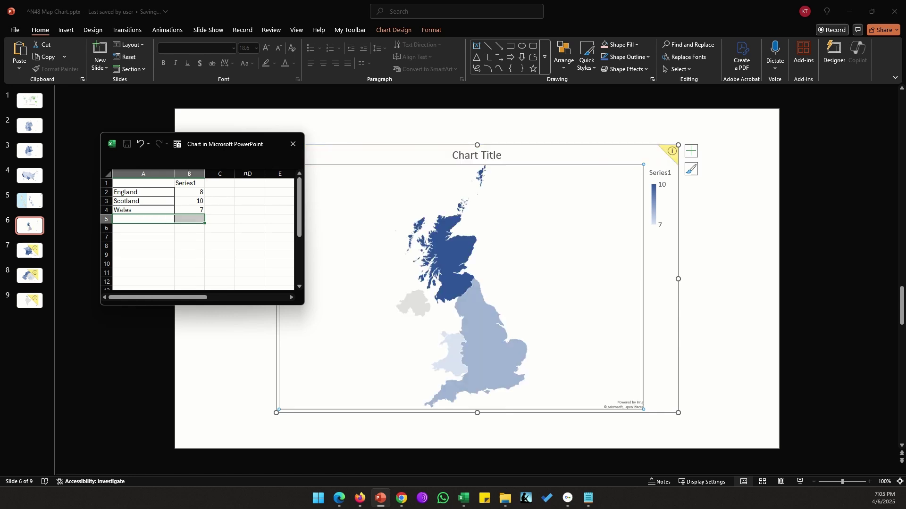
left_click(296, 146)
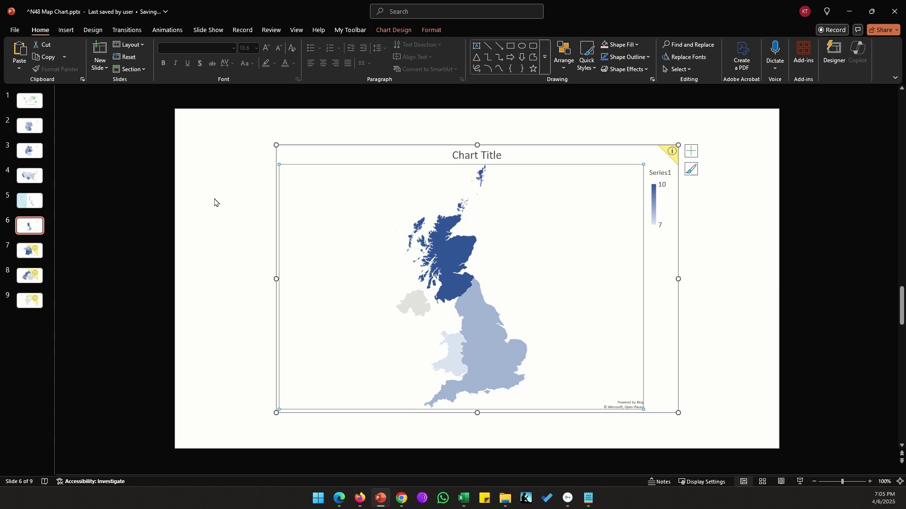
Paste the UK map chart as an Enhanced Metafile picture and move it left off the slide.
mouse_move(461, 265)
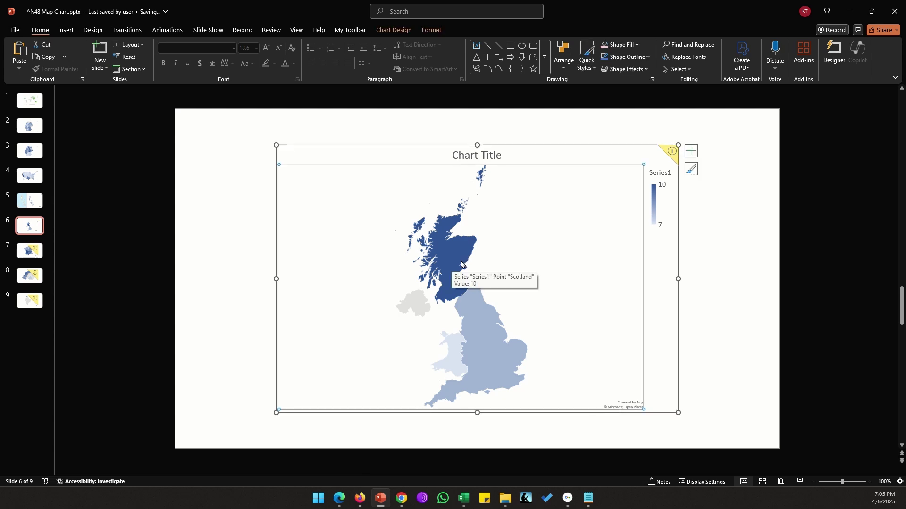
left_click(240, 248)
left_click(25, 69)
left_click(46, 109)
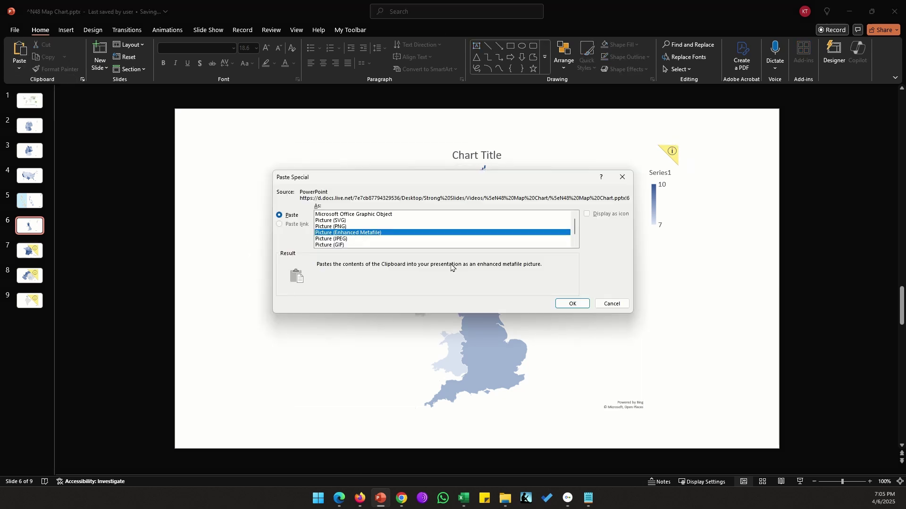
left_click(569, 303)
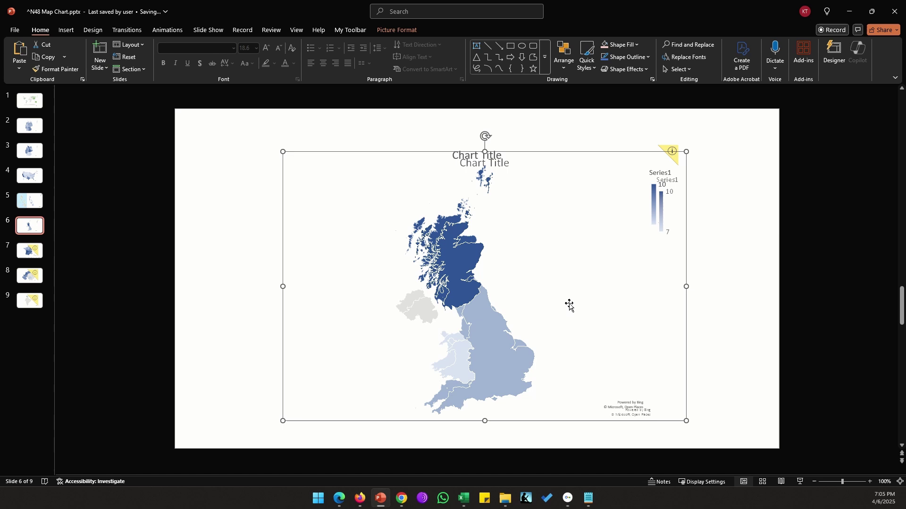
left_click_drag(568, 305, 229, 253)
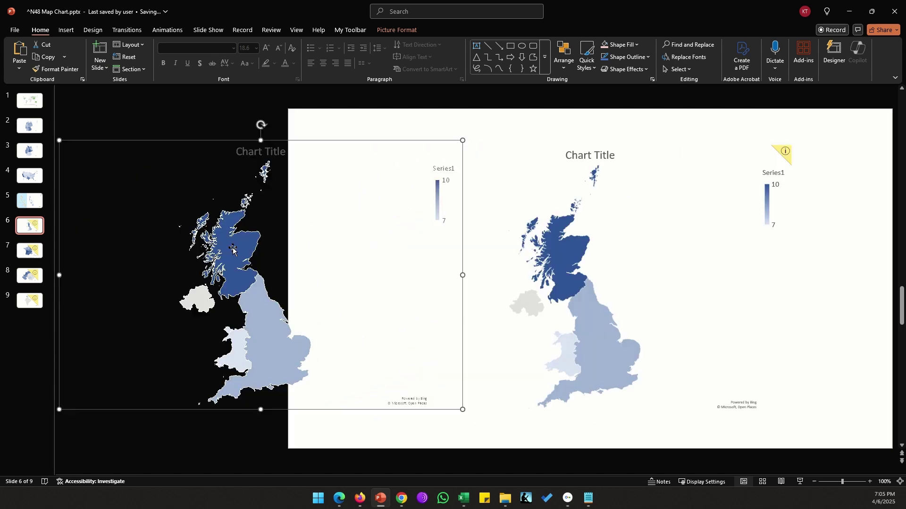
Ungroup the pasted picture into drawing shapes, then ungroup again into separate shapes.
right_click(284, 235)
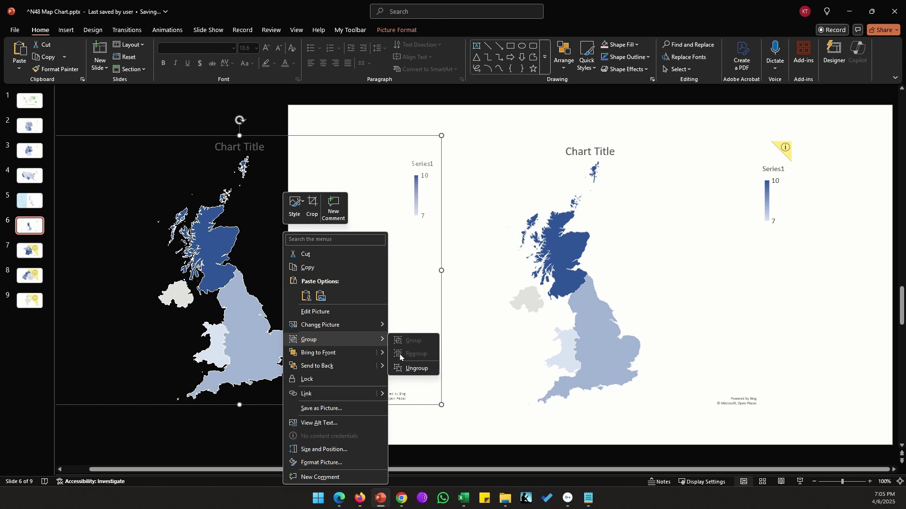
left_click(412, 369)
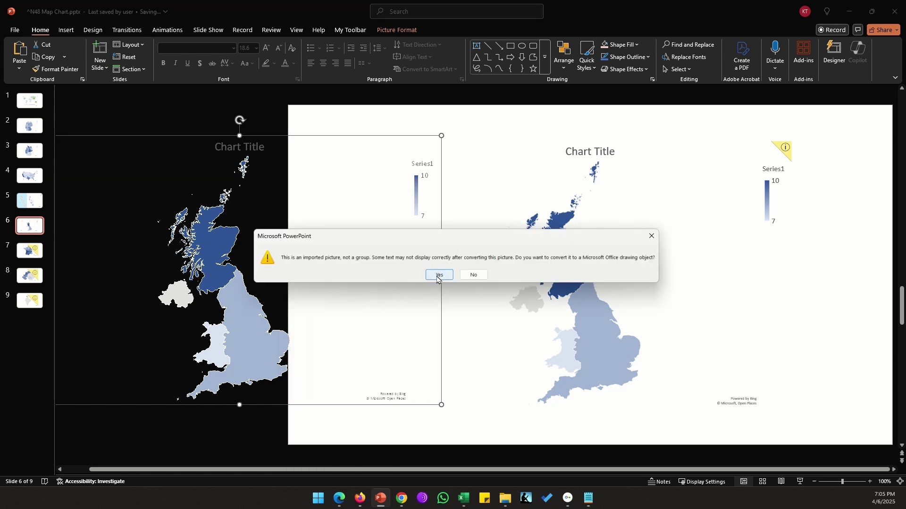
left_click(439, 275)
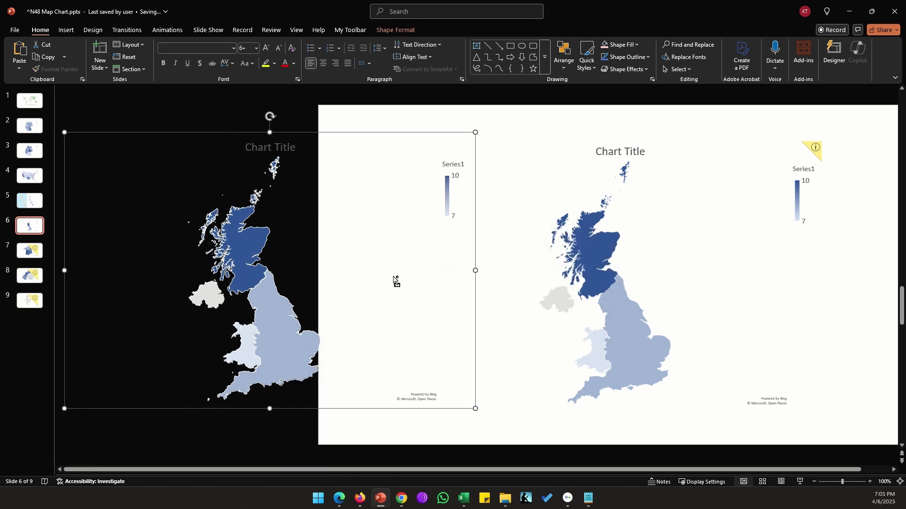
key("ctrl+shift+g")
left_click(362, 432)
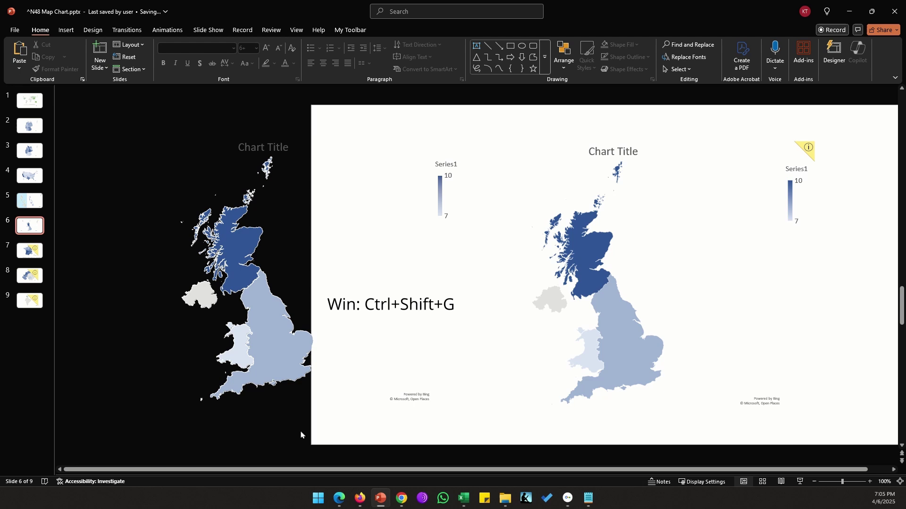
left_click(354, 375)
left_click(358, 384)
Delete the Powered by Bing credit, Series1 legend and Chart Title from the off-slide map.
left_click_drag(338, 433, 243, 366)
key("Delete")
left_click_drag(279, 135, 393, 285)
key("Delete")
left_click(164, 149)
key("Delete")
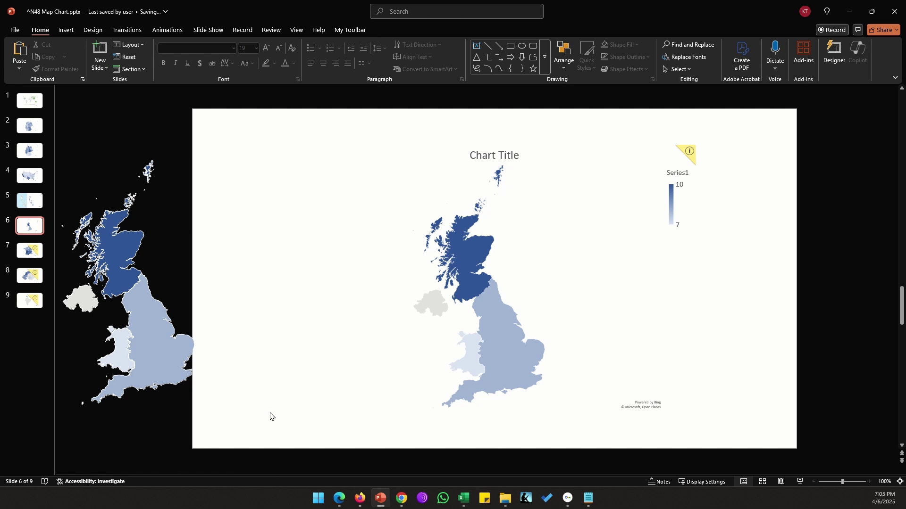
left_click_drag(271, 413, 3, 100)
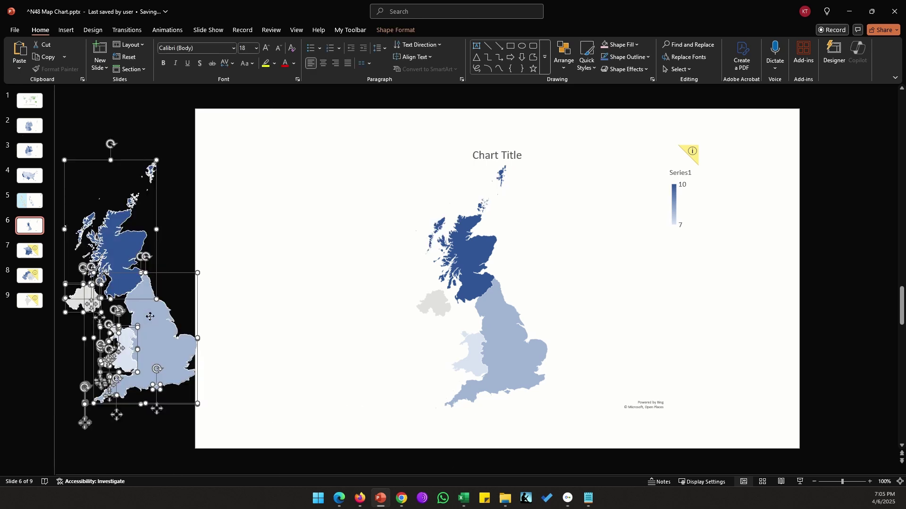
Move the editable map onto the slide and fill Northern Ireland light blue.
left_click_drag(148, 318, 280, 310)
left_click(207, 289)
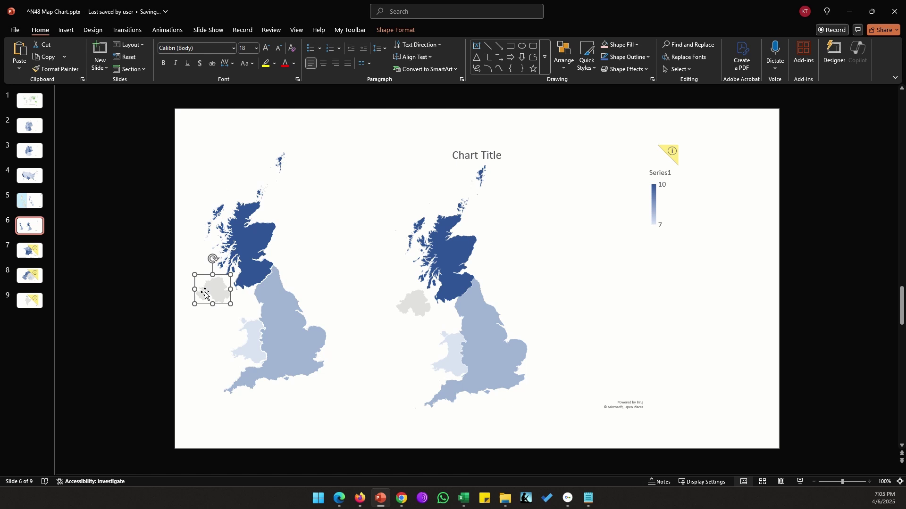
left_click(625, 44)
left_click(660, 118)
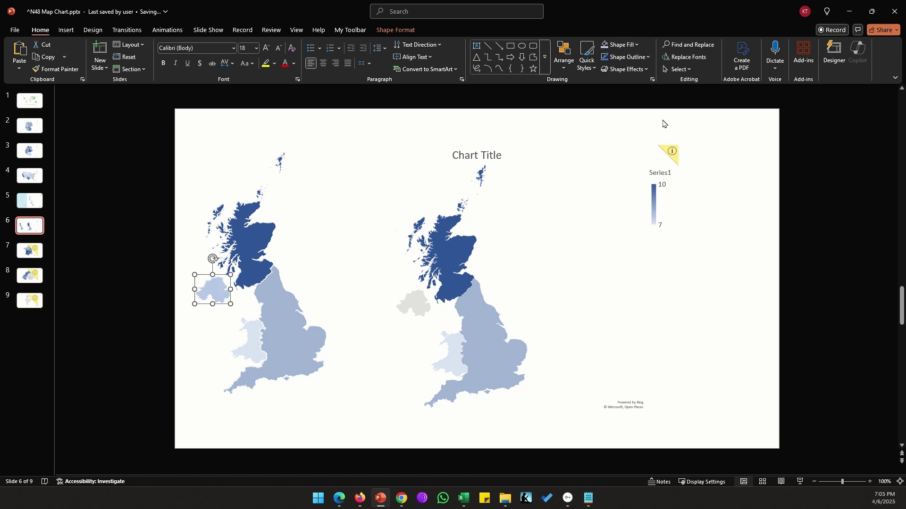
left_click(127, 313)
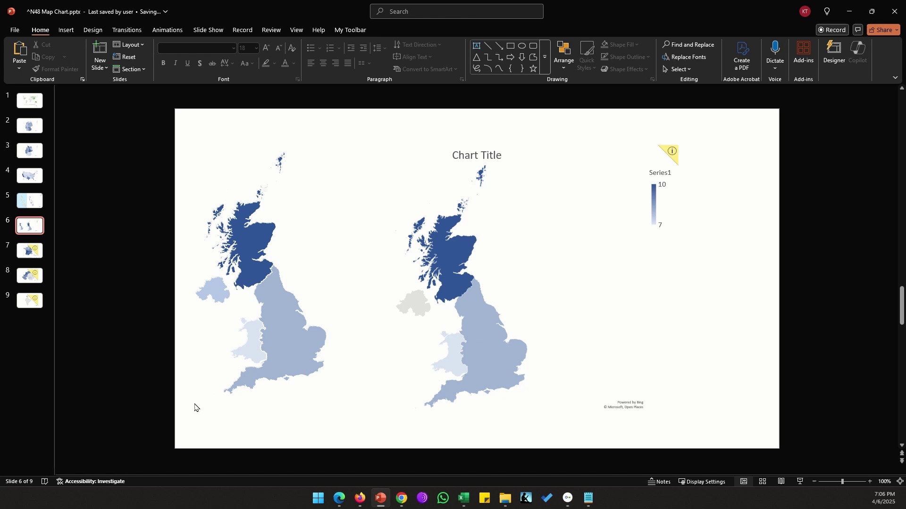
Remove the editable map copy from slide 6 and go to the Northern Ireland slide.
left_click(215, 289)
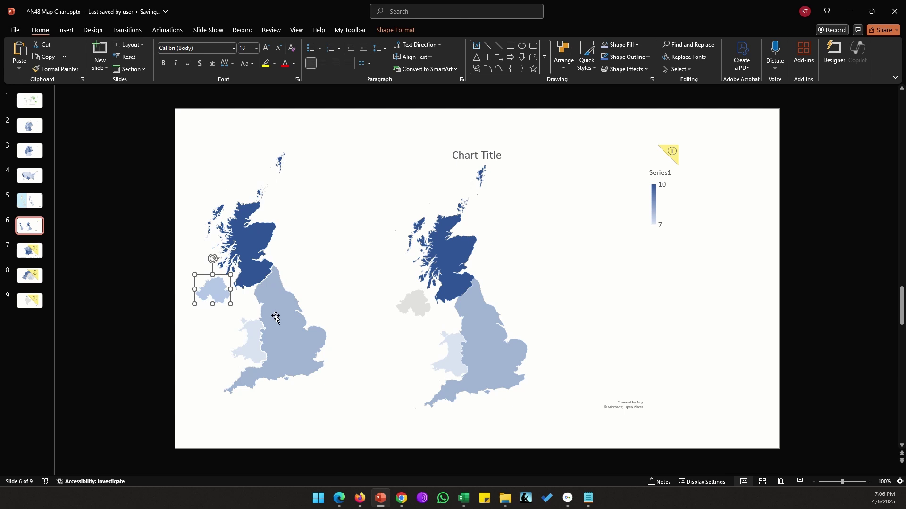
left_click_drag(136, 417, 382, 111)
left_click_drag(135, 136, 363, 429)
left_click(112, 354)
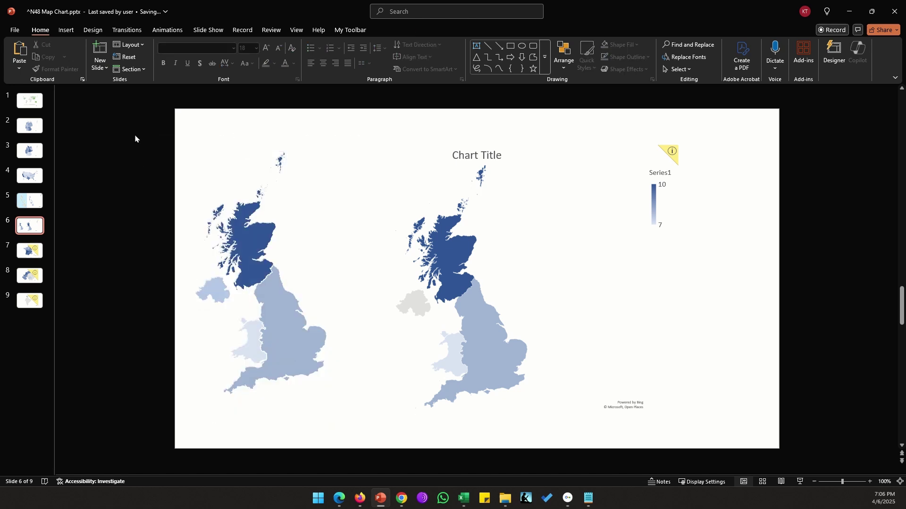
left_click_drag(135, 138, 114, 303)
key("ctrl+z")
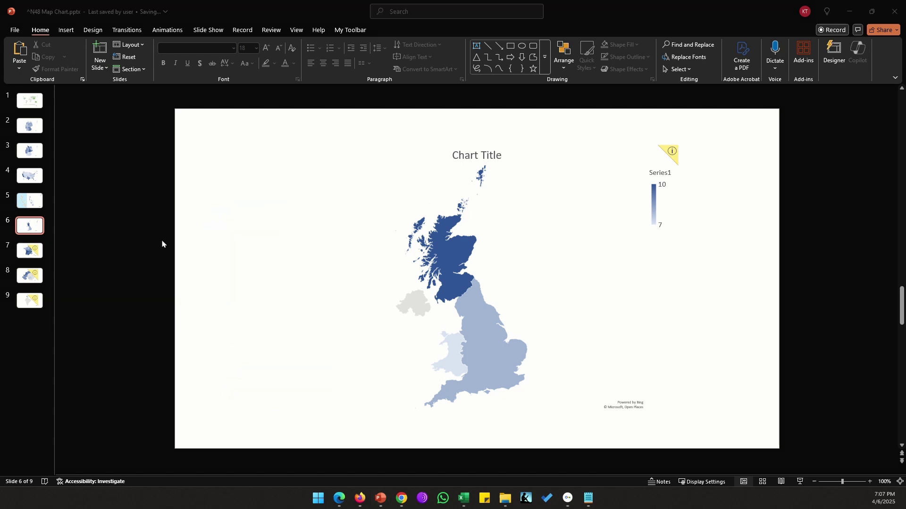
key("Page_Down")
key("Page_Down")
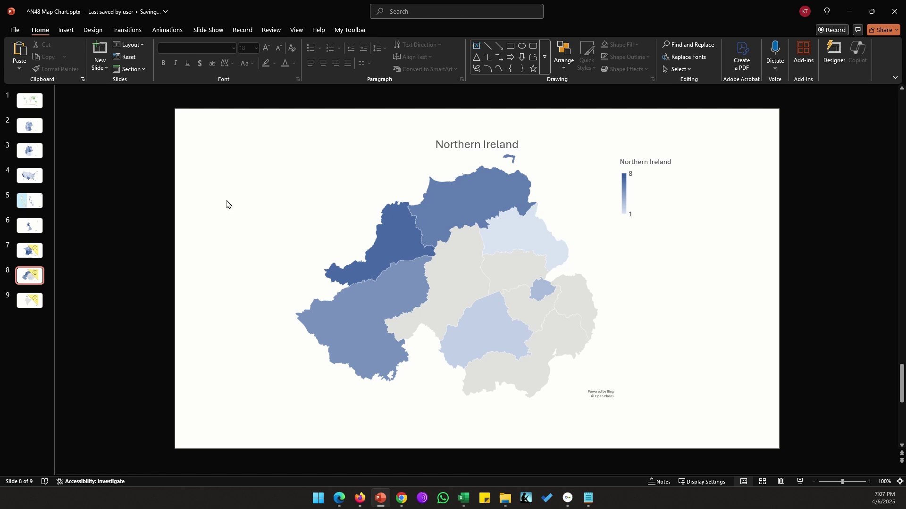
Open the Northern Ireland chart's data sheet and enlarge it to show Antrim 1 through Tyrone 8.
right_click(485, 264)
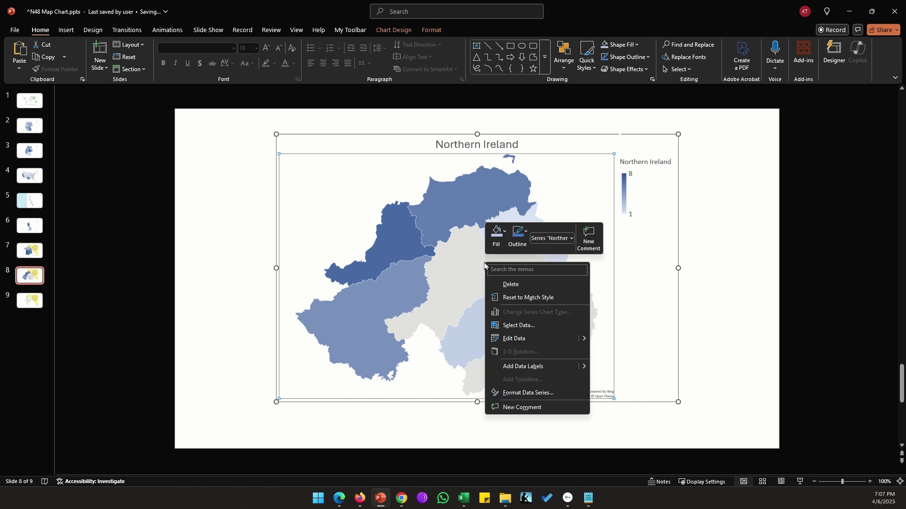
left_click(514, 338)
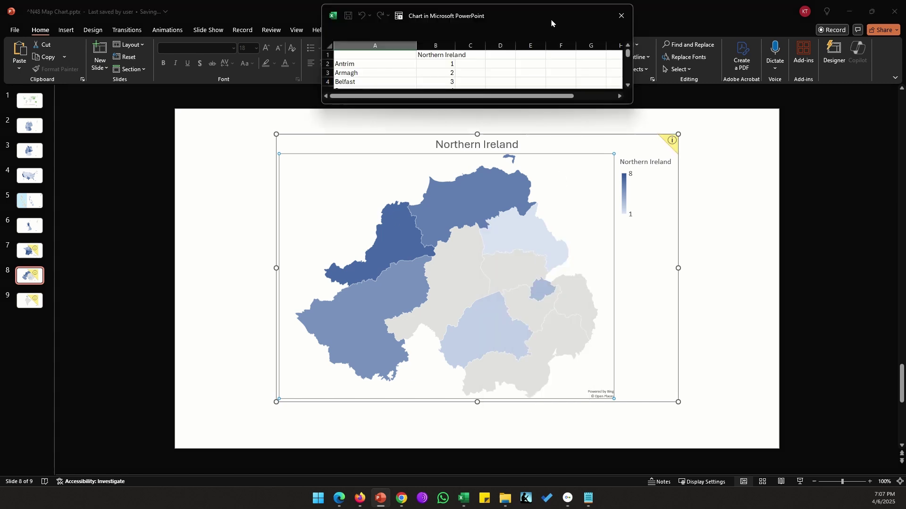
left_click_drag(551, 23, 270, 186)
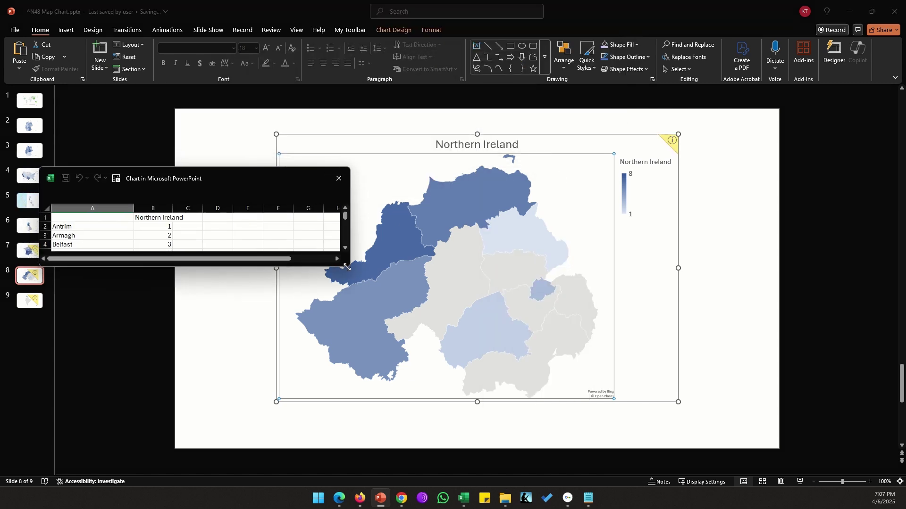
left_click_drag(348, 267, 224, 362)
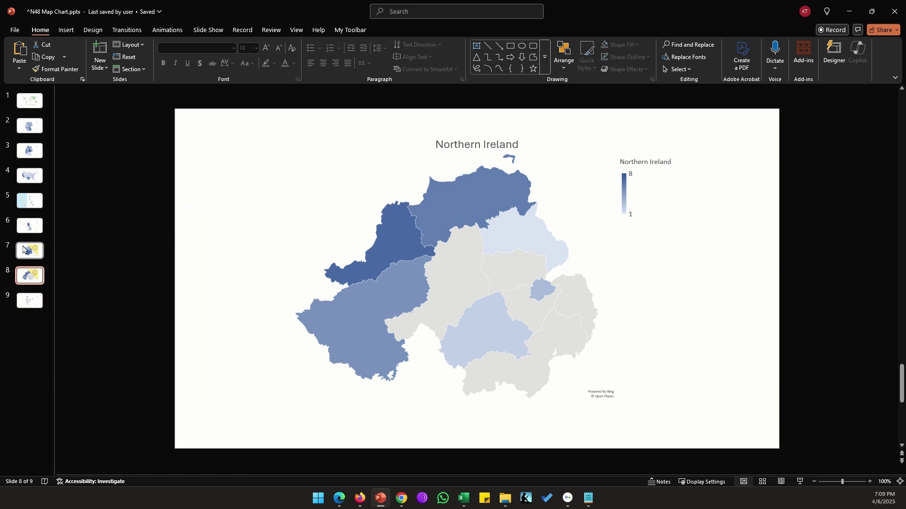
Close the data sheet and step back through slides 7 and 6 to the USA map on slide 4.
left_click(25, 250)
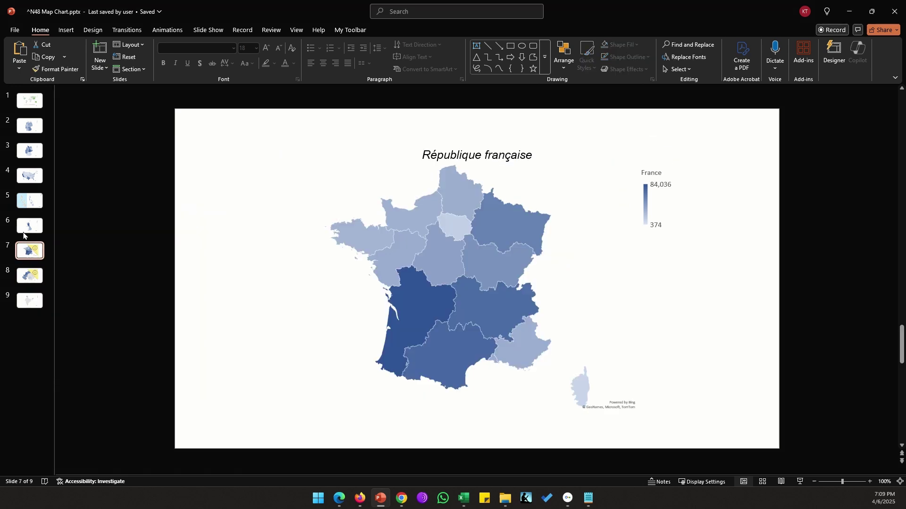
left_click(24, 231)
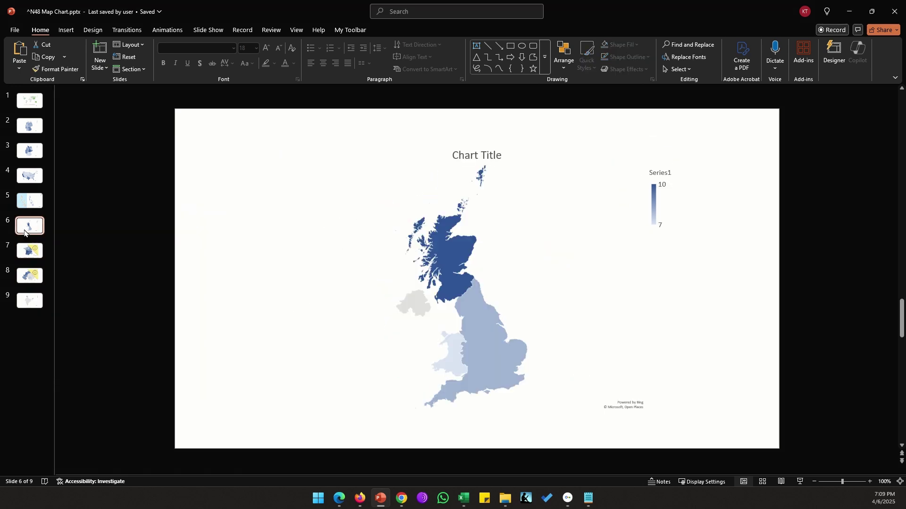
left_click(35, 178)
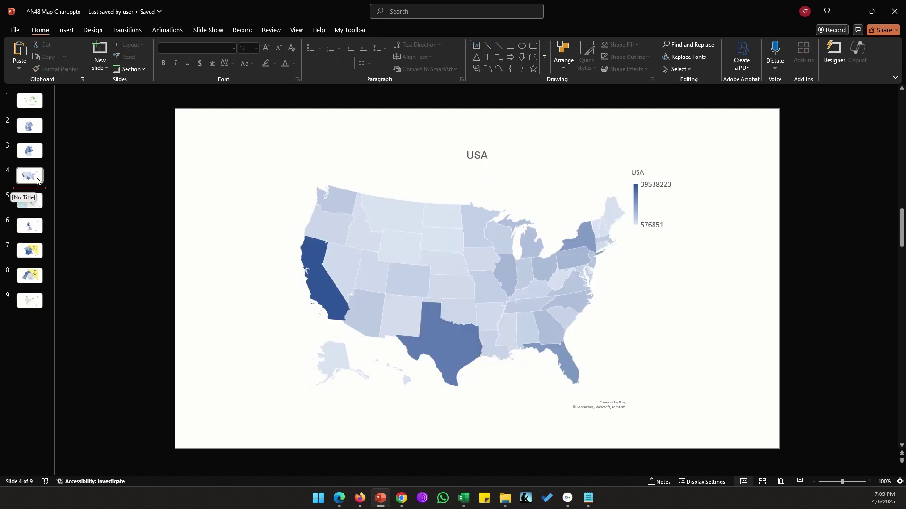